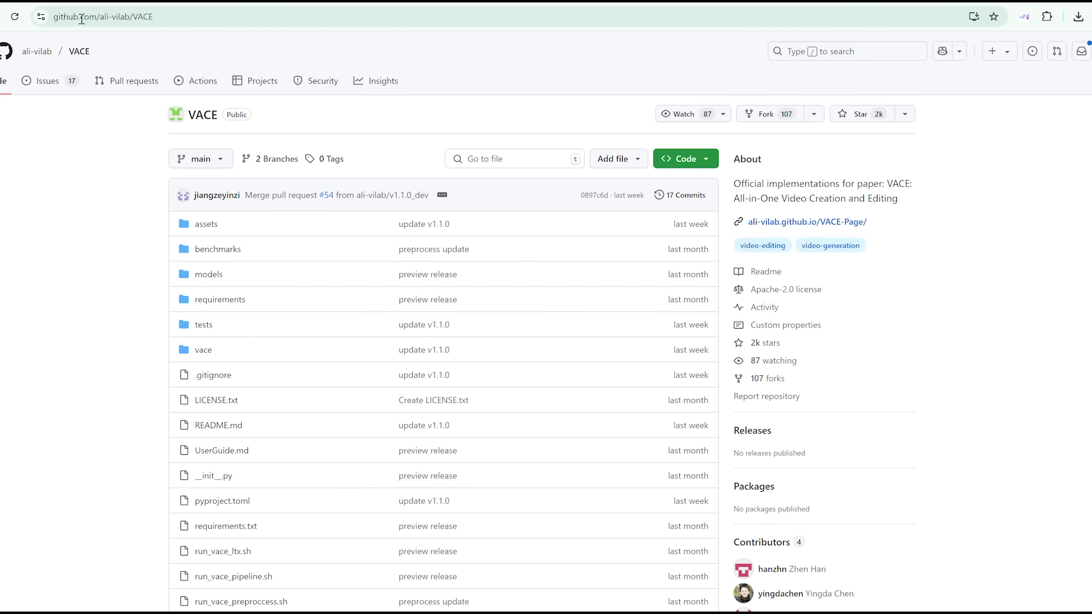
# - Point out the VACE repository address and scroll the README to its News and Models sections
pyautogui.click(82, 19)
pyautogui.click(91, 177)
pyautogui.scroll(-6, 91, 176)
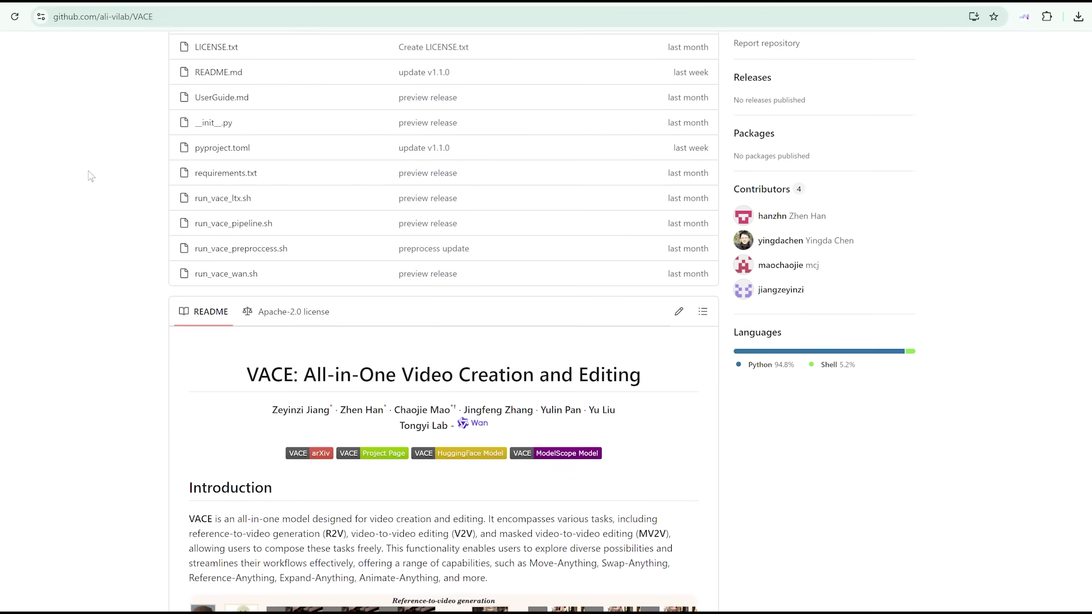
pyautogui.scroll(-4, 90, 176)
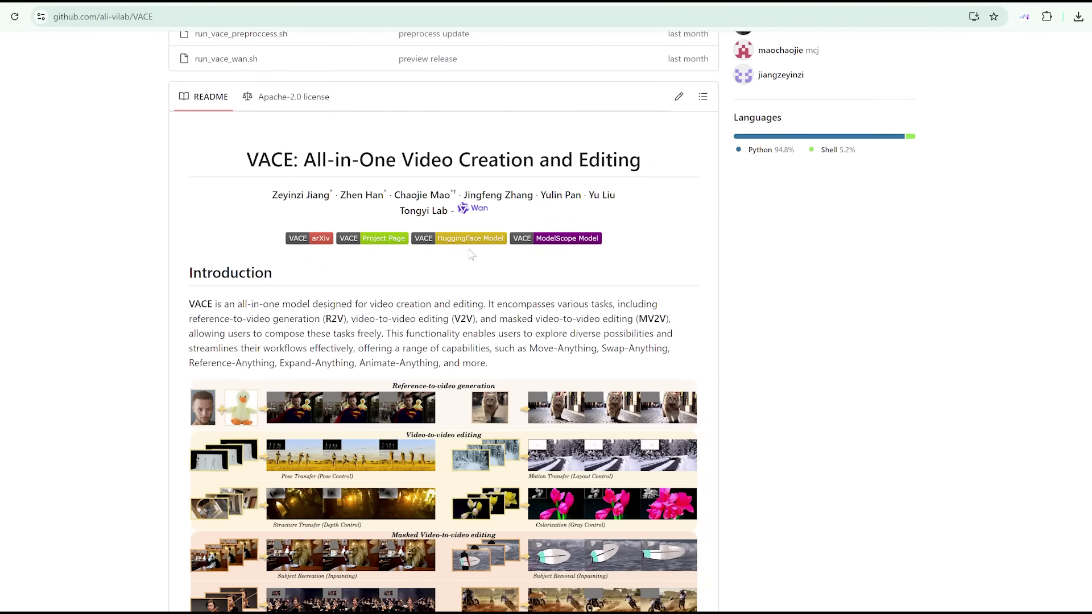
pyautogui.scroll(-1, 288, 310)
pyautogui.scroll(-3, 159, 273)
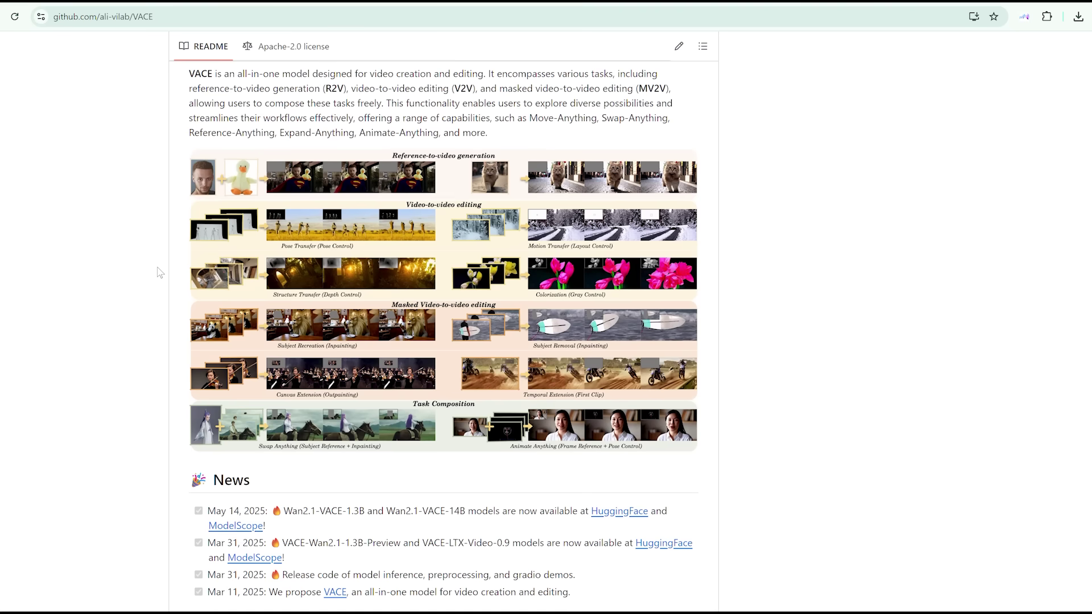
pyautogui.scroll(-1, 159, 273)
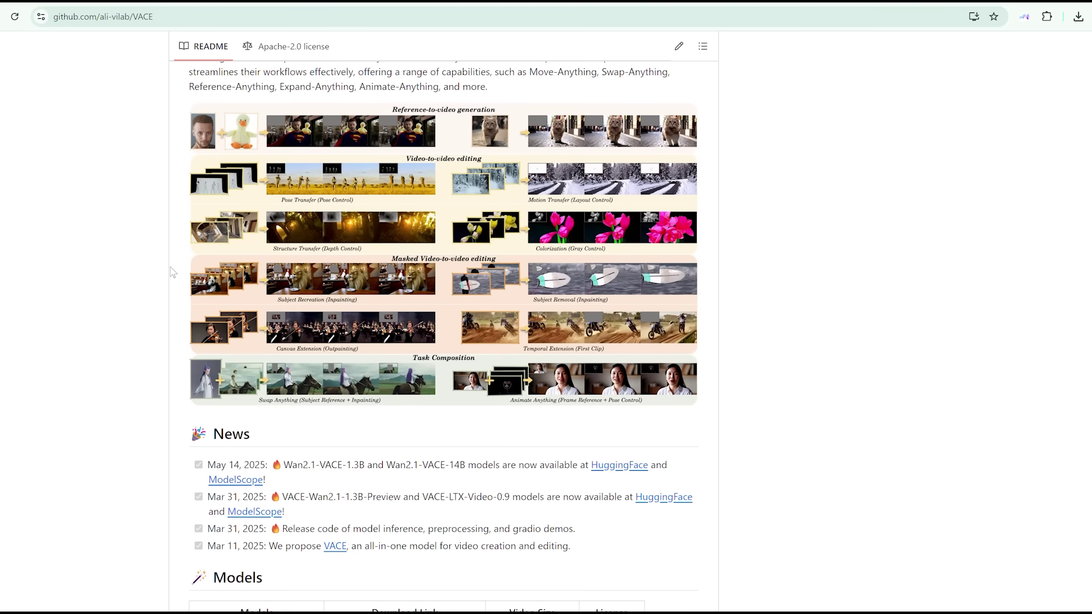
pyautogui.scroll(-1, 173, 273)
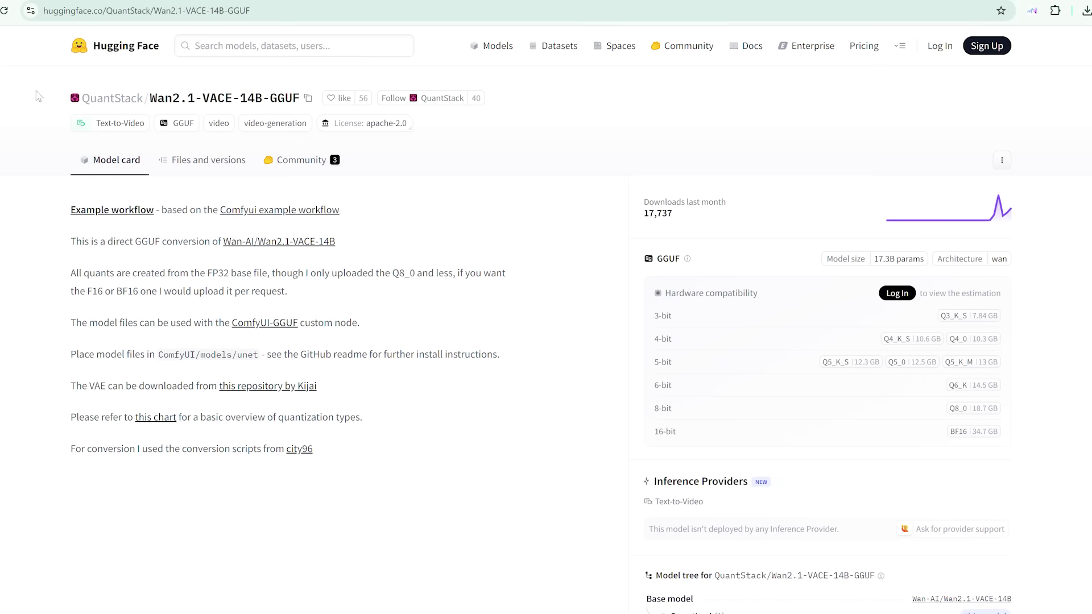
# - Browse the Files and versions list and highlight the Q3_K_S file's 7.84 GB size
pyautogui.scroll(-1, 38, 96)
pyautogui.scroll(1, 227, 205)
pyautogui.click(228, 169)
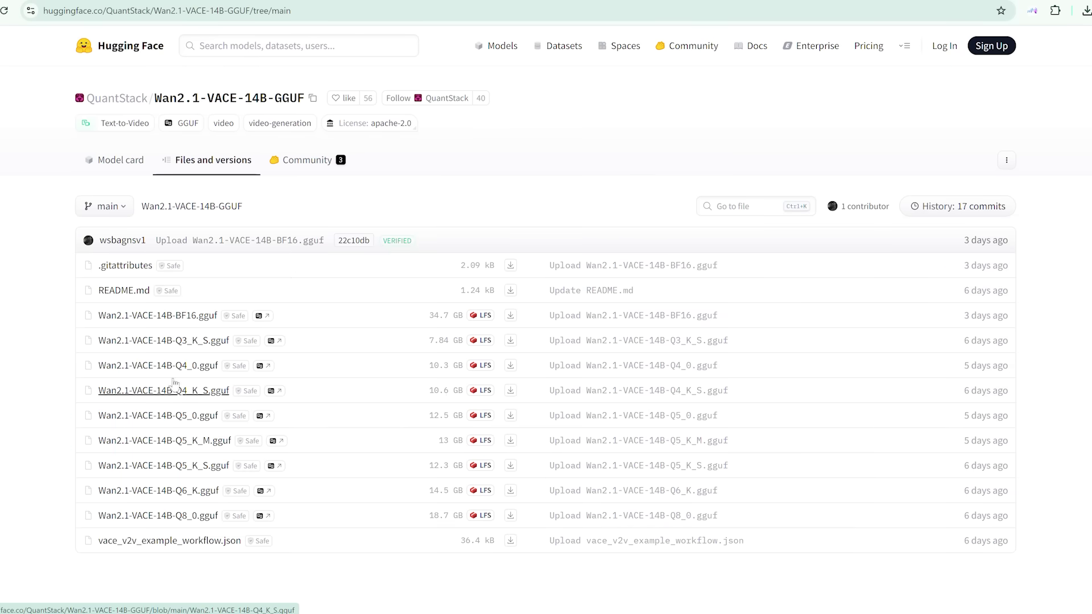
pyautogui.click(120, 163)
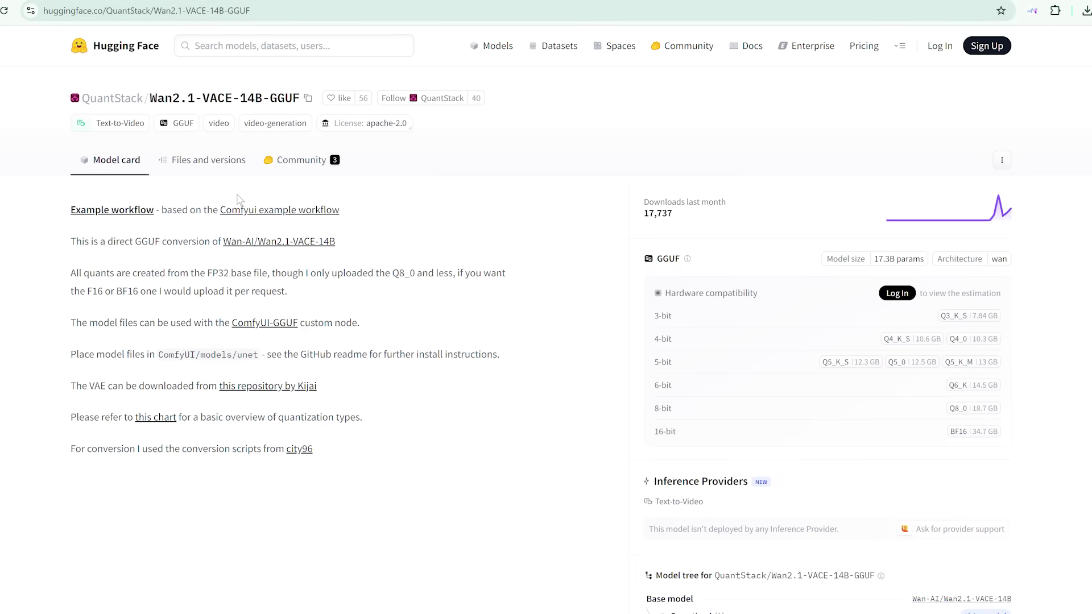
pyautogui.click(219, 167)
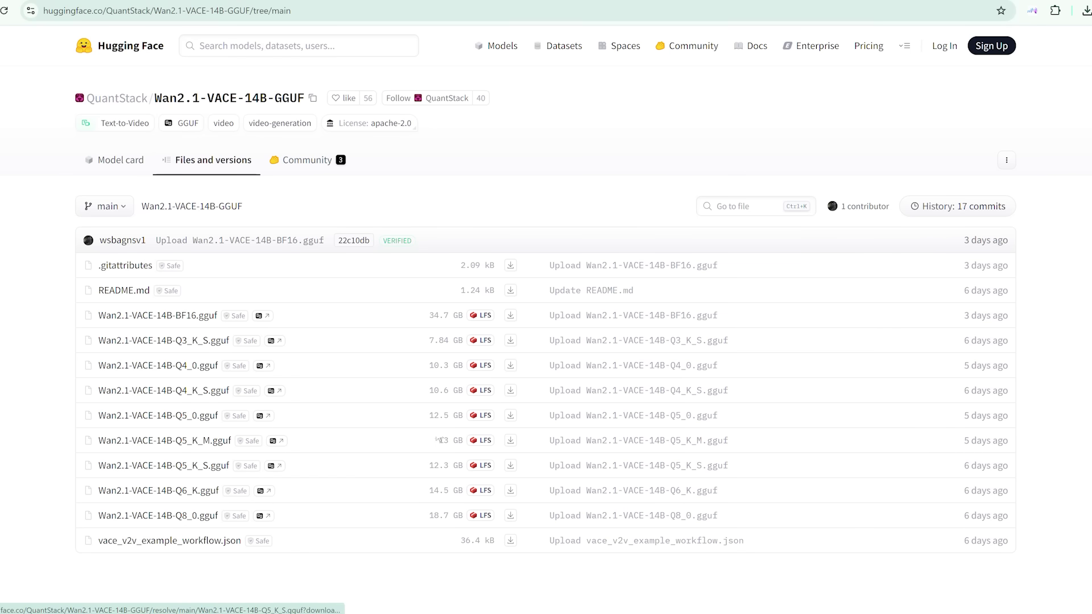
pyautogui.moveTo(428, 340); pyautogui.dragTo(459, 354)
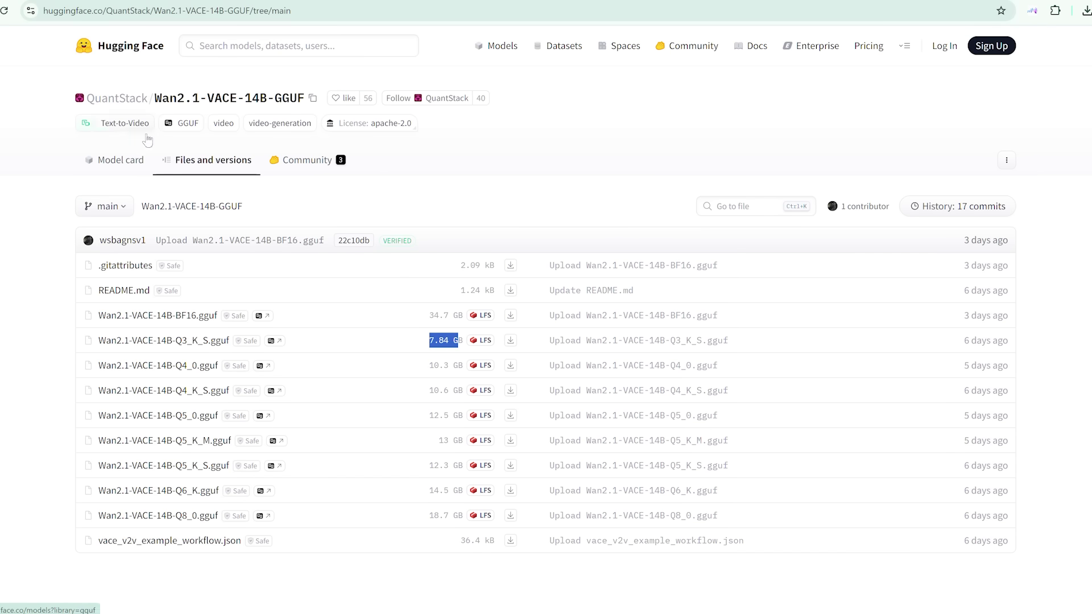
# - Highlight the 3-bit and 16-bit quantization levels on the model card, then revisit the file list
pyautogui.click(124, 165)
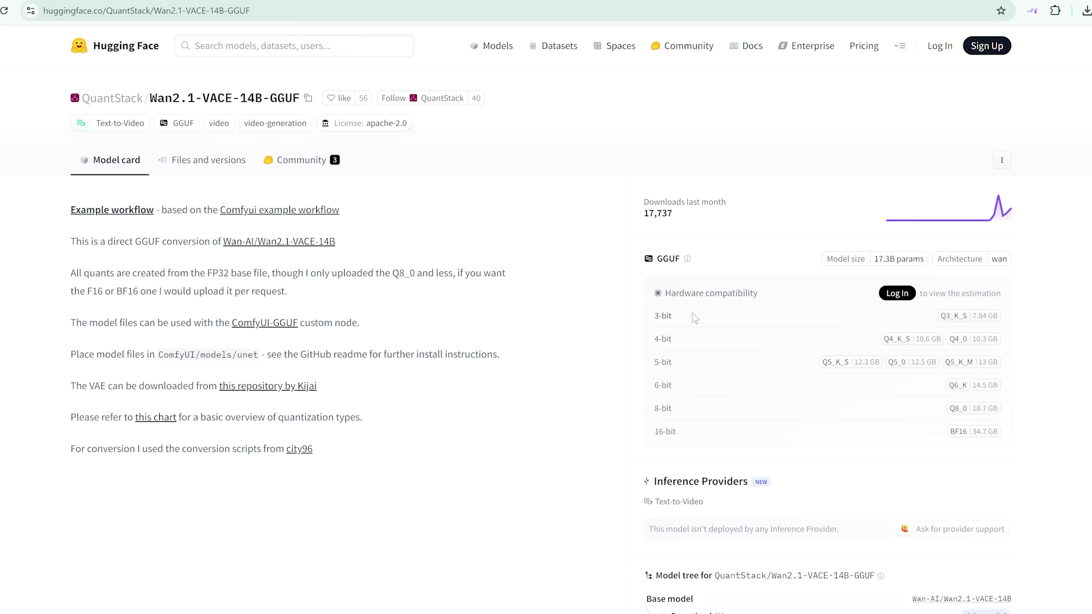
pyautogui.moveTo(655, 316); pyautogui.dragTo(683, 416)
pyautogui.moveTo(655, 432); pyautogui.dragTo(678, 433)
pyautogui.click(188, 162)
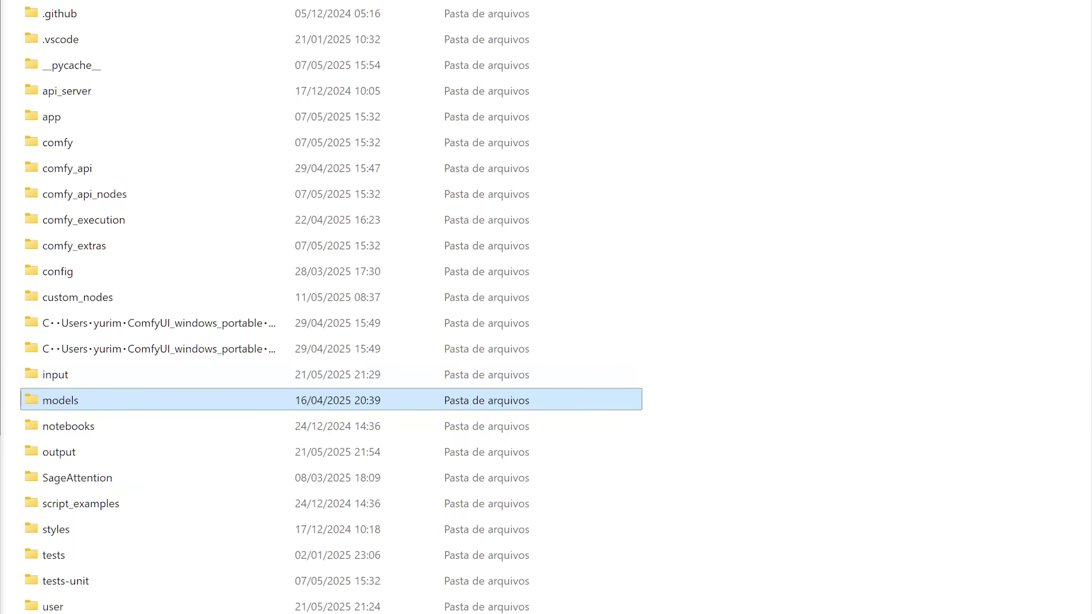
# - Confirm Wan2.1-VACE-14B-Q8_0.gguf sits in the models\unet folder
pyautogui.doubleClick(76, 401)
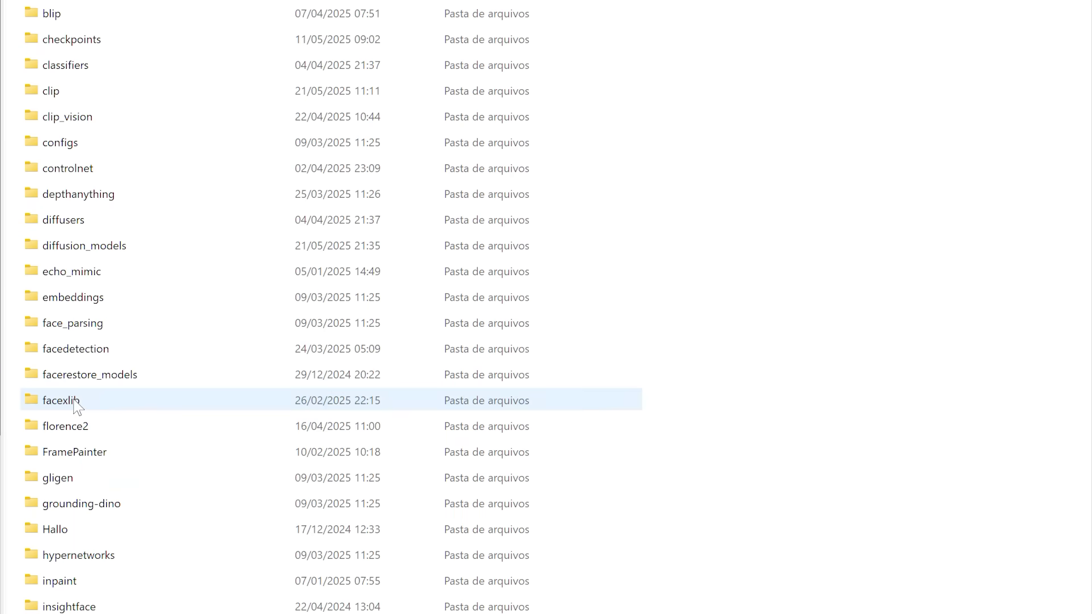
pyautogui.scroll(-10, 104, 507)
pyautogui.doubleClick(71, 563)
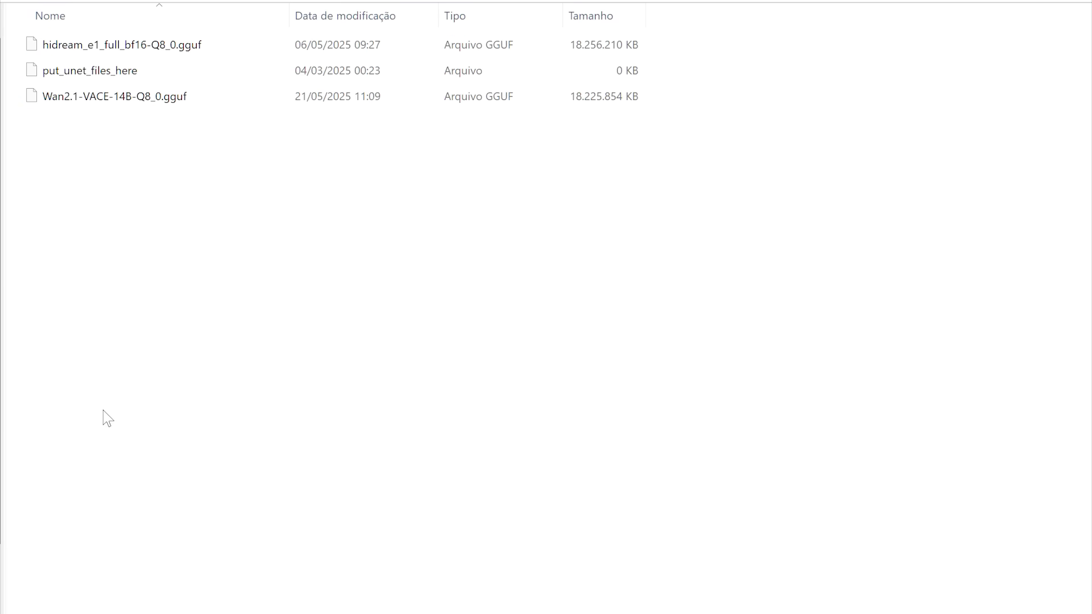
pyautogui.click(107, 96)
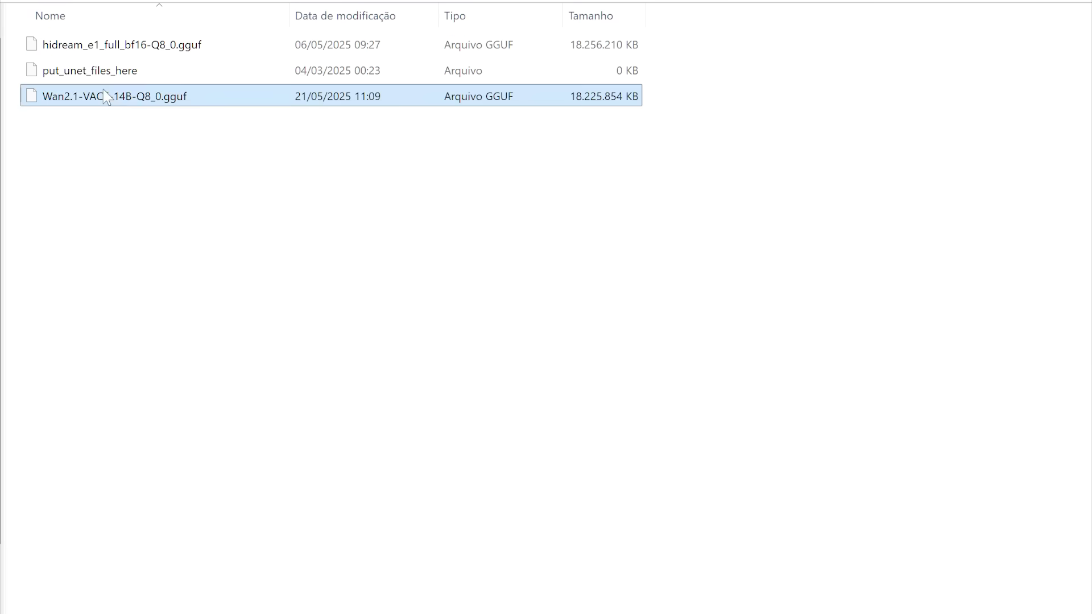
pyautogui.hotkey('alt', 'Left')
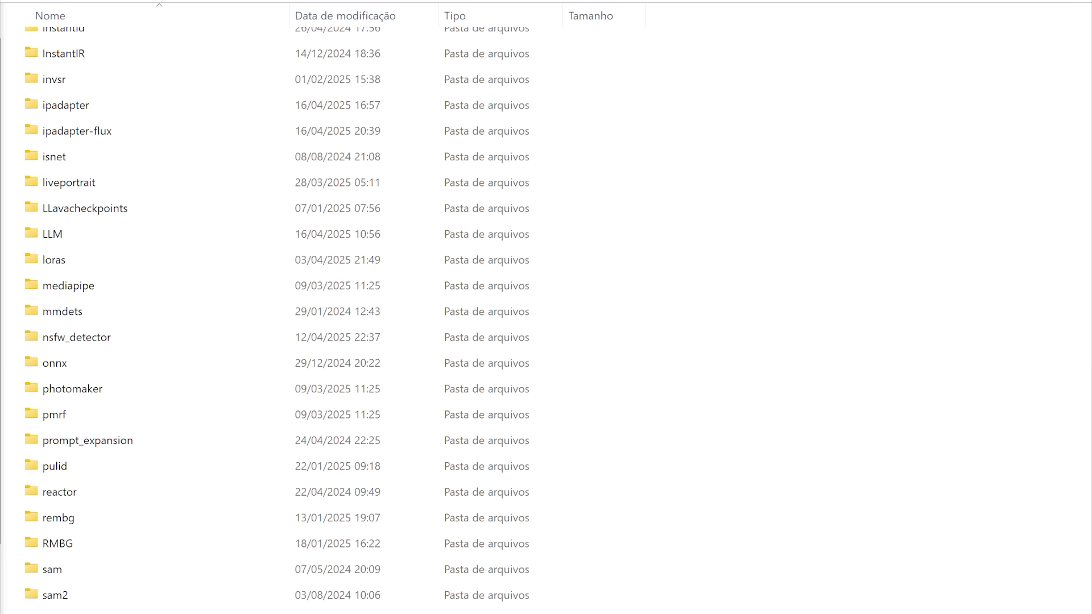
# - Confirm umt5-xxl-encoder-Q8_0.gguf sits in the models\clip folder
pyautogui.press('Home')
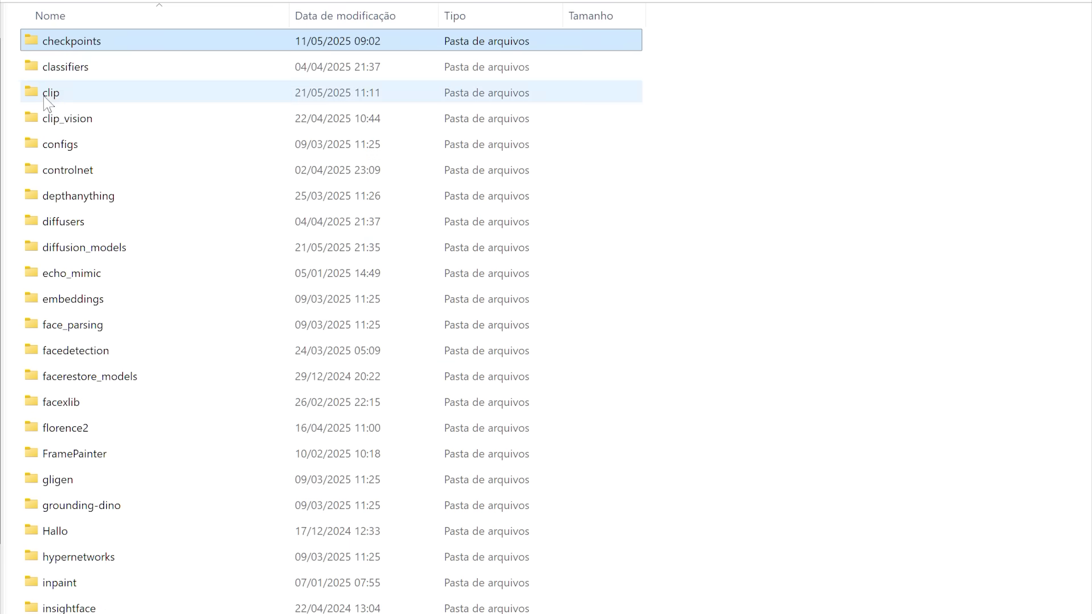
pyautogui.doubleClick(49, 96)
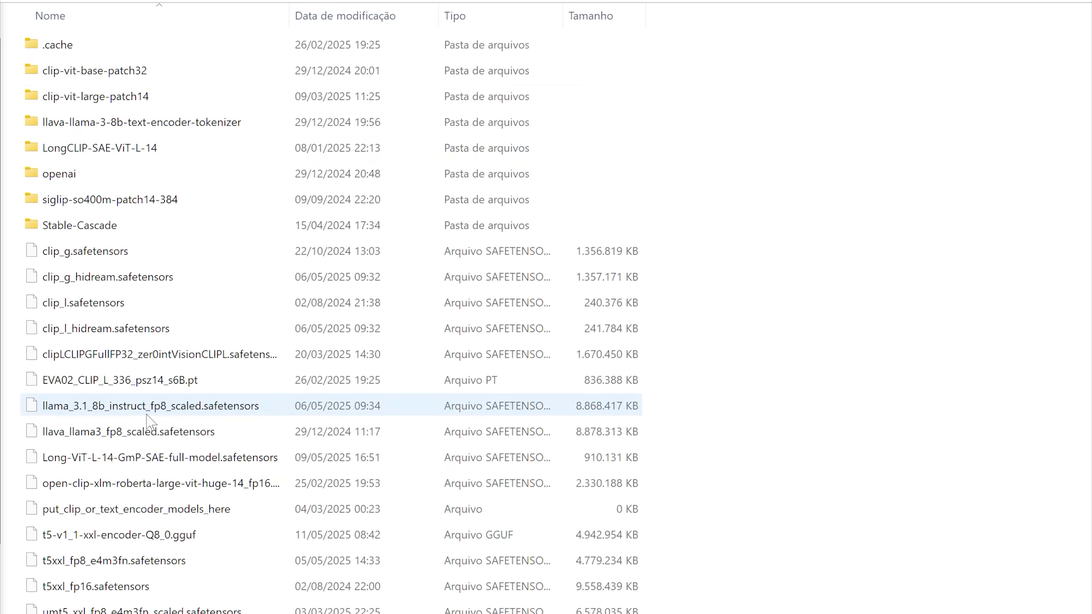
pyautogui.scroll(-3, 145, 501)
pyautogui.click(140, 562)
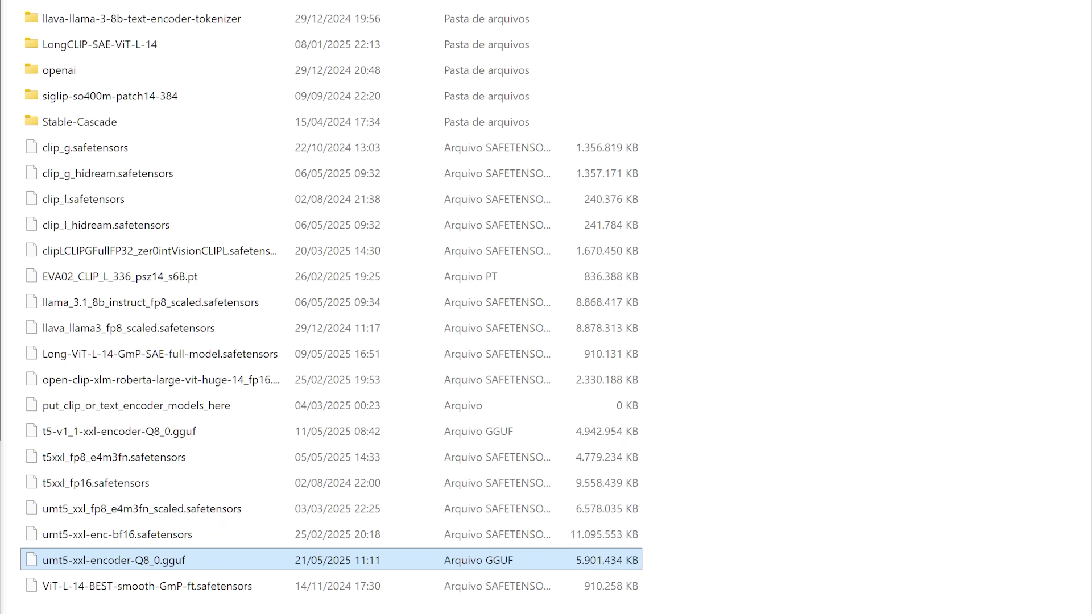
pyautogui.hotkey('alt', 'Left')
pyautogui.scroll(-10, 137, 437)
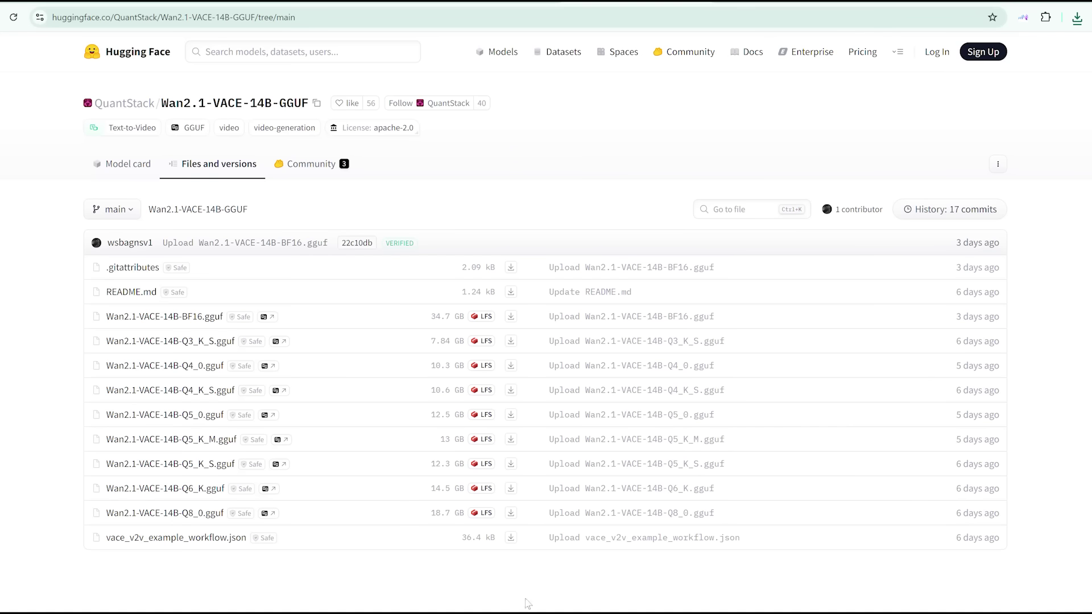
# - Download vace_v2v_example_workflow.json from the Hugging Face file list and switch to the ComfyUI window
pyautogui.click(512, 538)
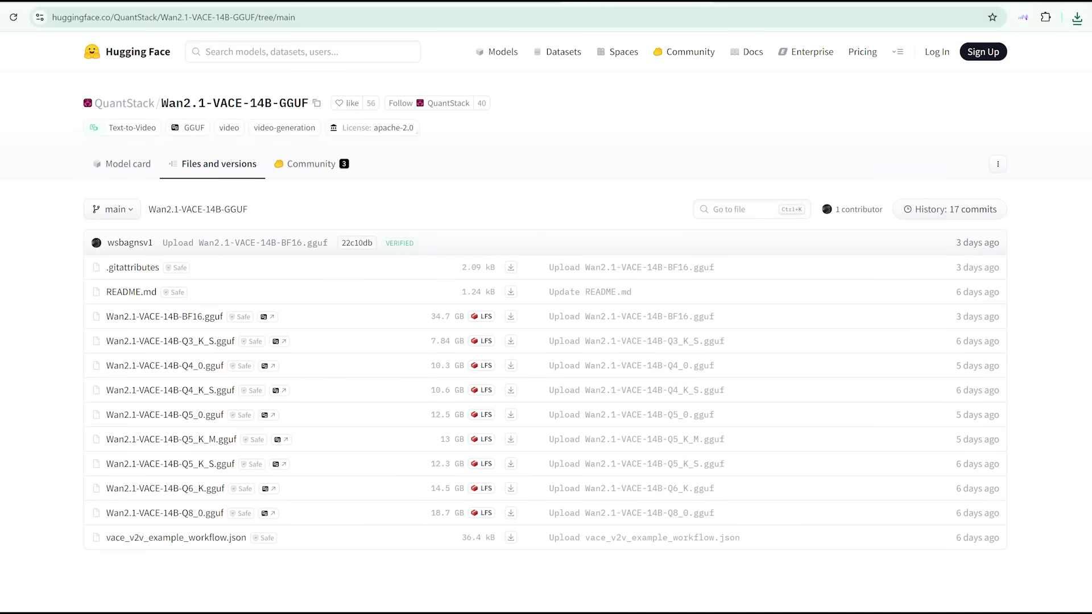
pyautogui.click(773, 568)
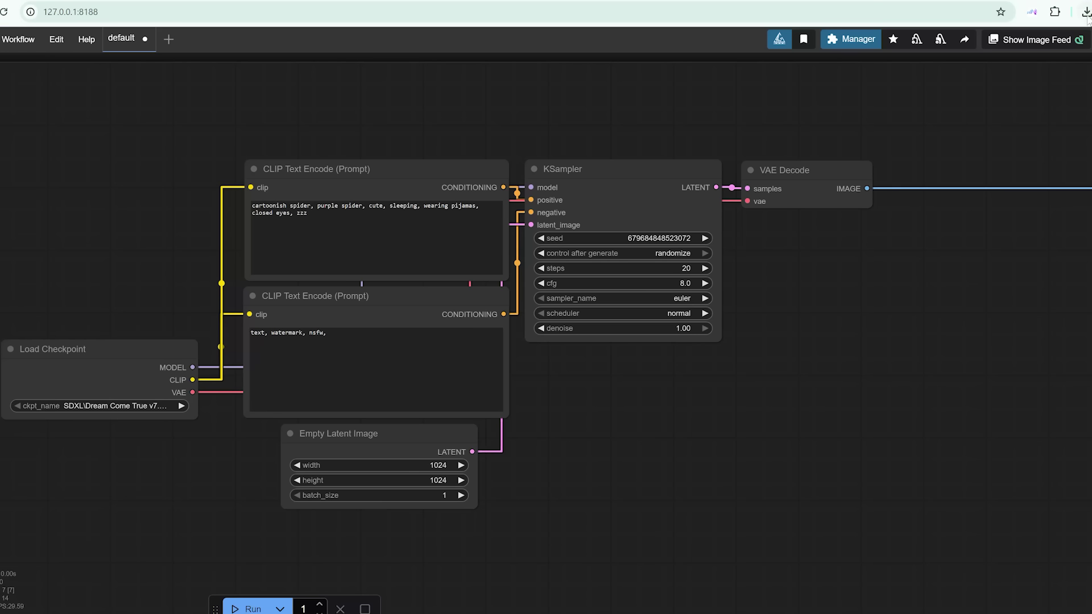
# - Load the downloaded vace_v2v_example_workflow.json onto the ComfyUI canvas from the downloads list
pyautogui.click(1086, 12)
pyautogui.moveTo(1001, 69); pyautogui.dragTo(652, 124)
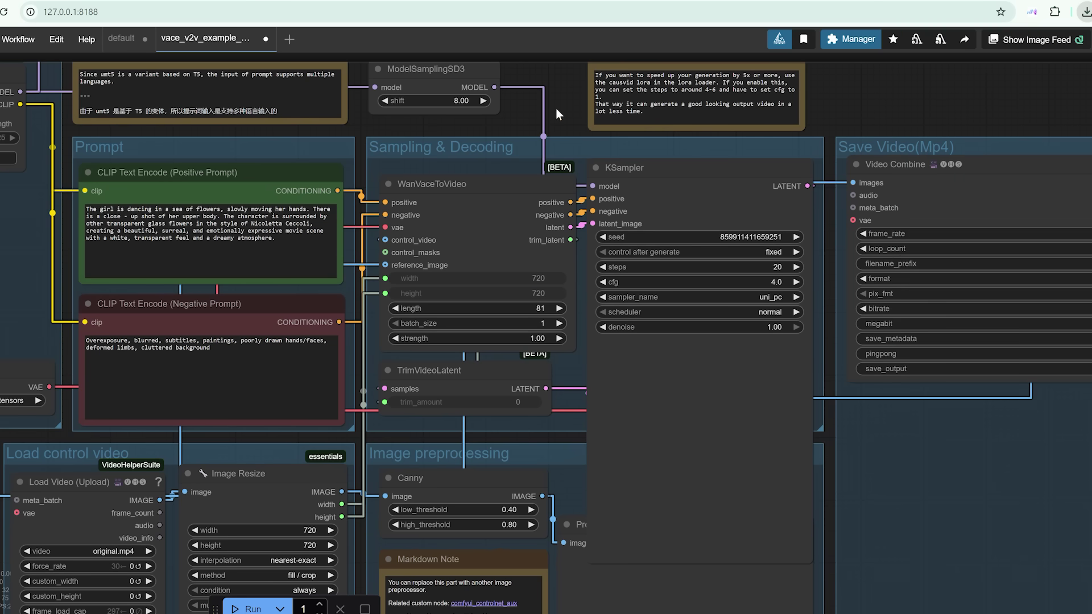
pyautogui.scroll(-5, 535, 245)
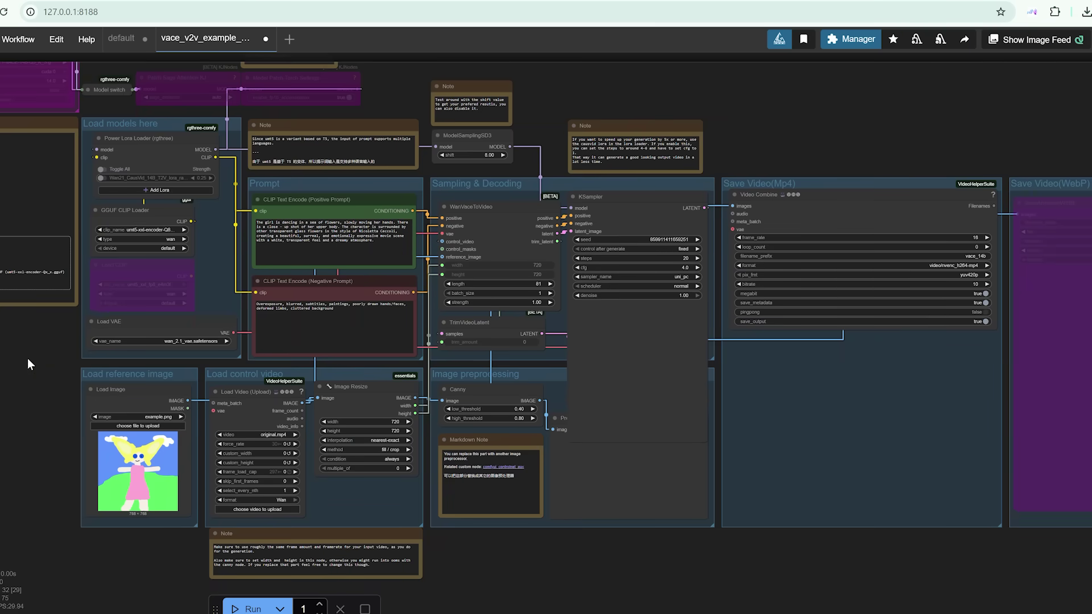
# - Inspect the GGUF model loader groups and the unet model file choices
pyautogui.moveTo(28, 364); pyautogui.dragTo(224, 522)
pyautogui.moveTo(459, 123); pyautogui.dragTo(459, 230)
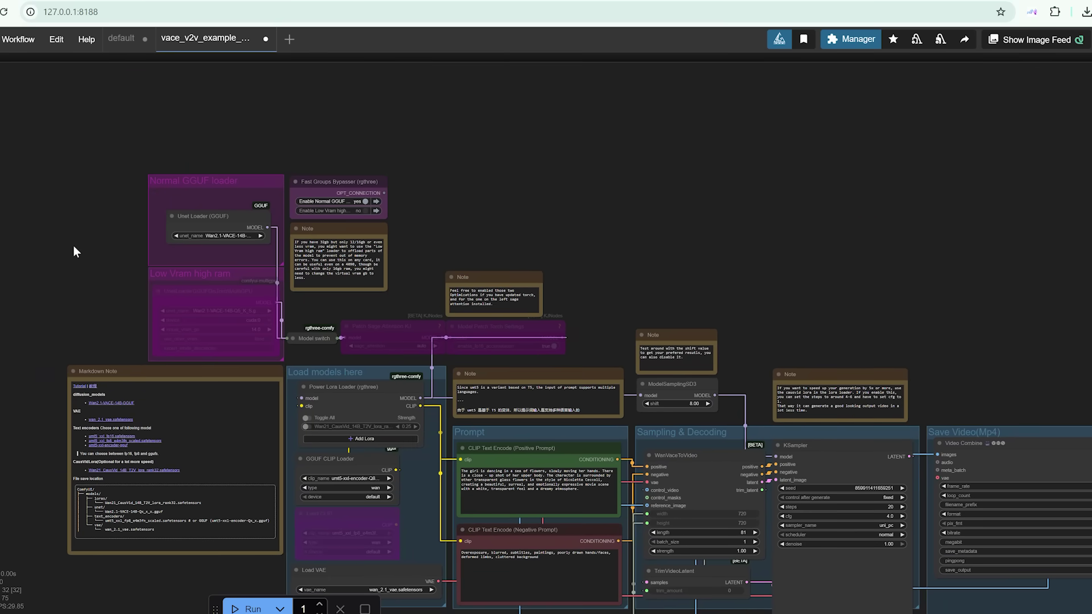
pyautogui.scroll(5, 73, 244)
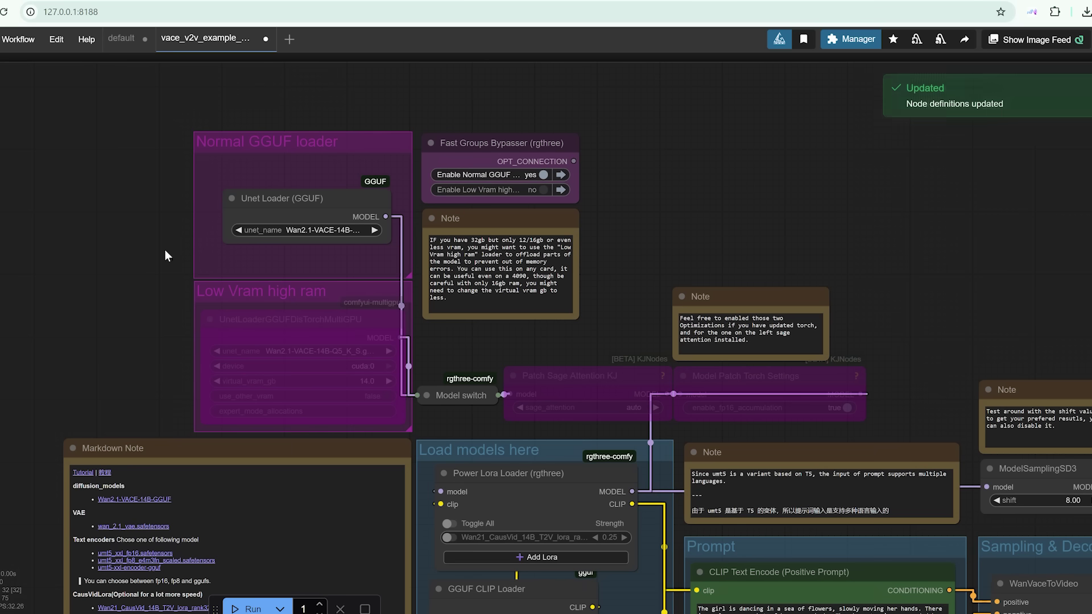
pyautogui.click(341, 229)
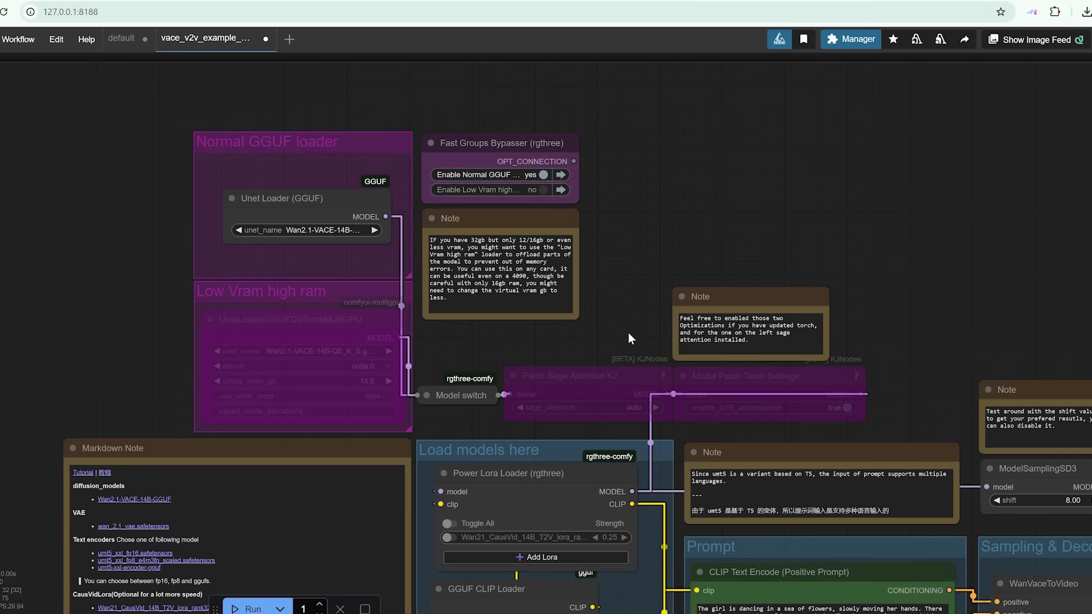
pyautogui.moveTo(628, 332); pyautogui.dragTo(547, 115)
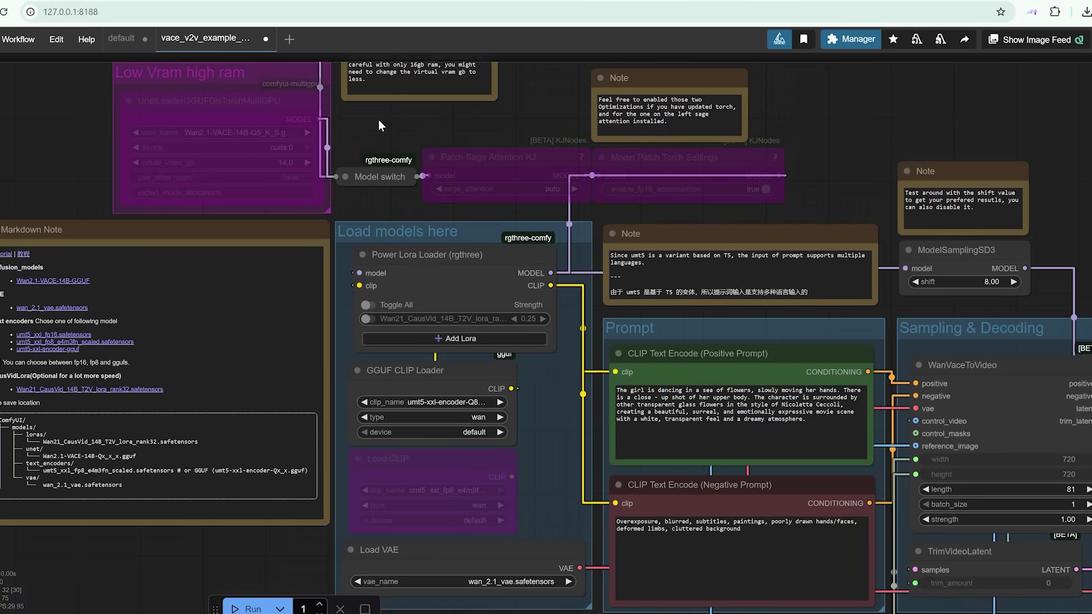
pyautogui.scroll(5, 377, 119)
pyautogui.click(291, 204)
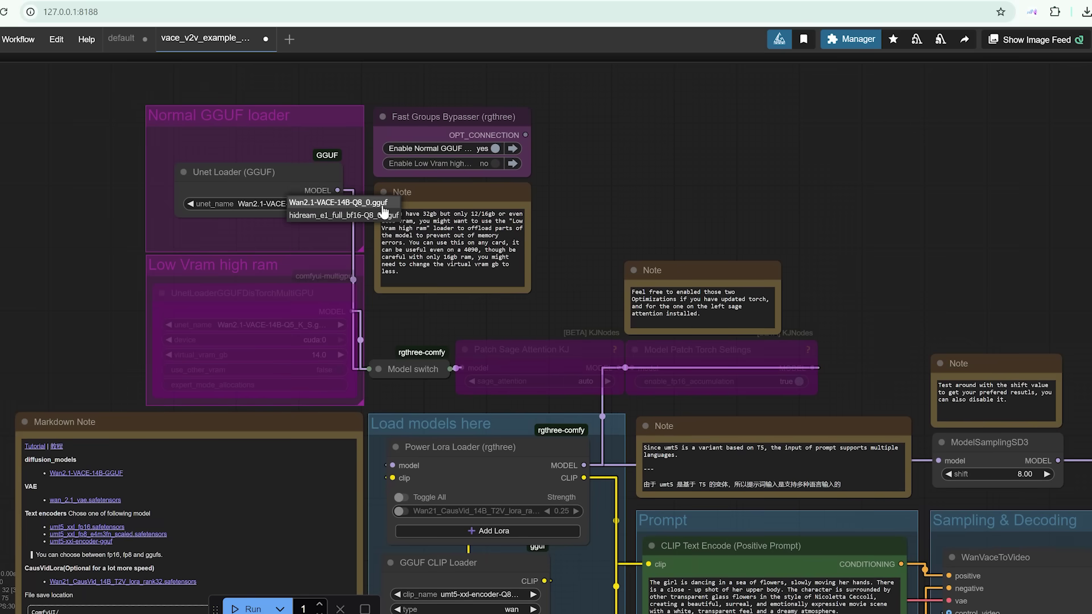
pyautogui.click(545, 322)
pyautogui.moveTo(578, 324); pyautogui.dragTo(542, 202)
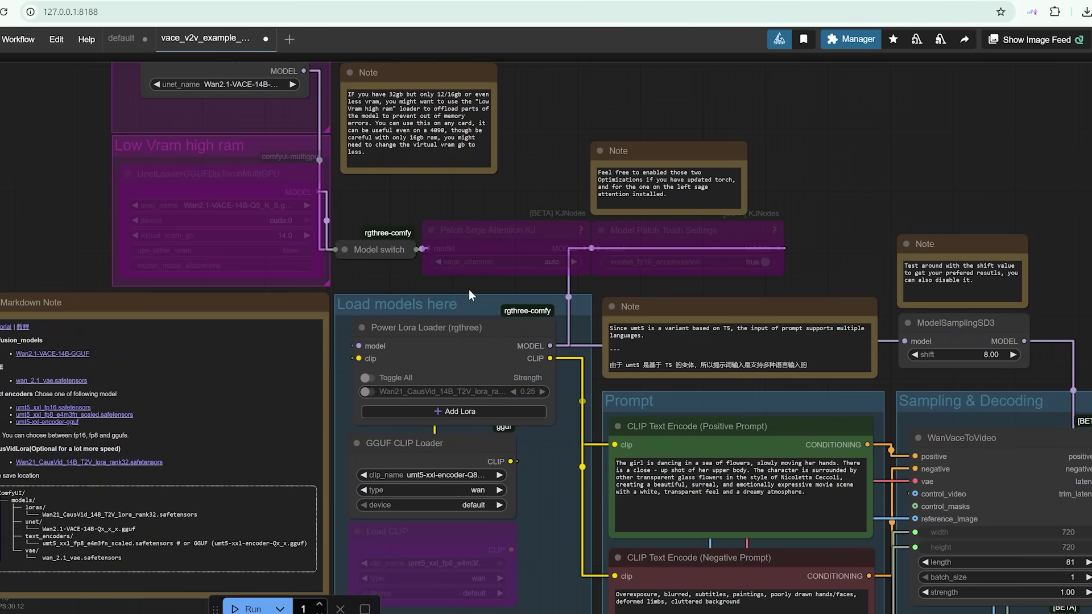
pyautogui.moveTo(469, 286); pyautogui.dragTo(514, 294)
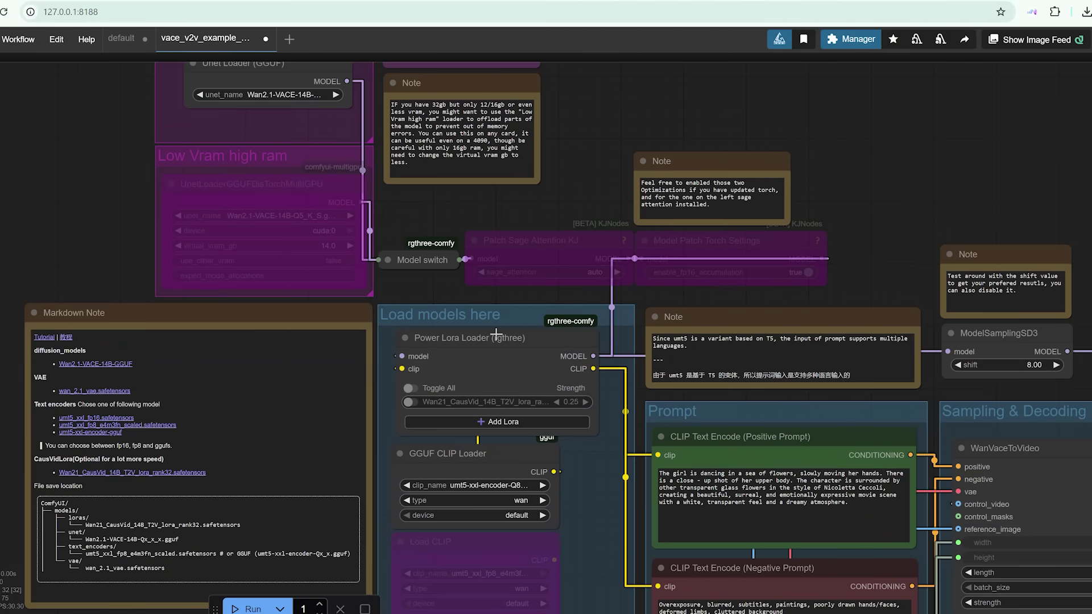
pyautogui.scroll(-3, 535, 335)
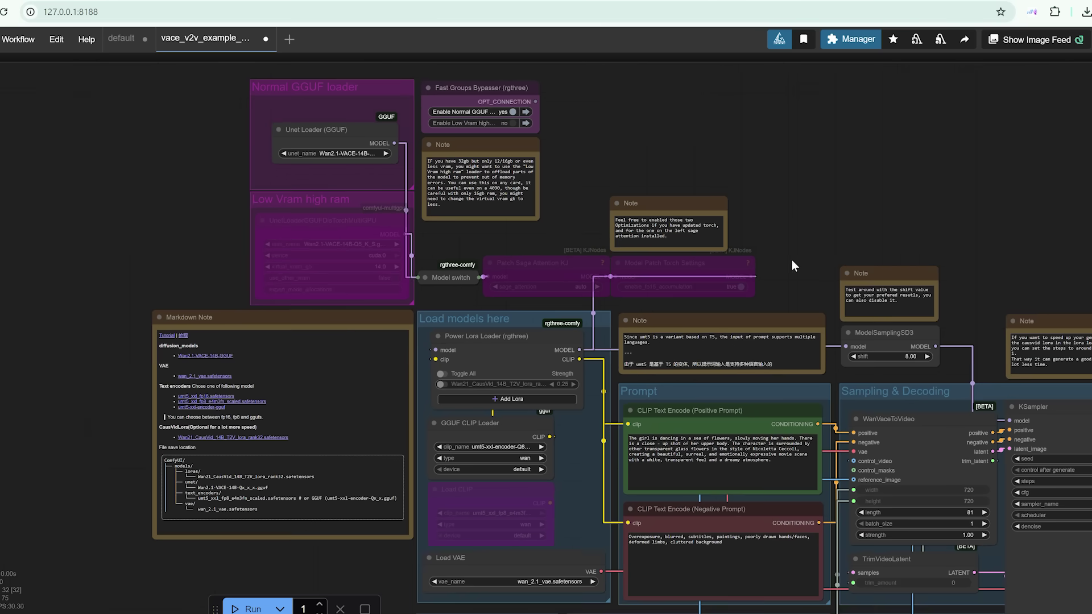
pyautogui.moveTo(798, 268); pyautogui.dragTo(725, 220)
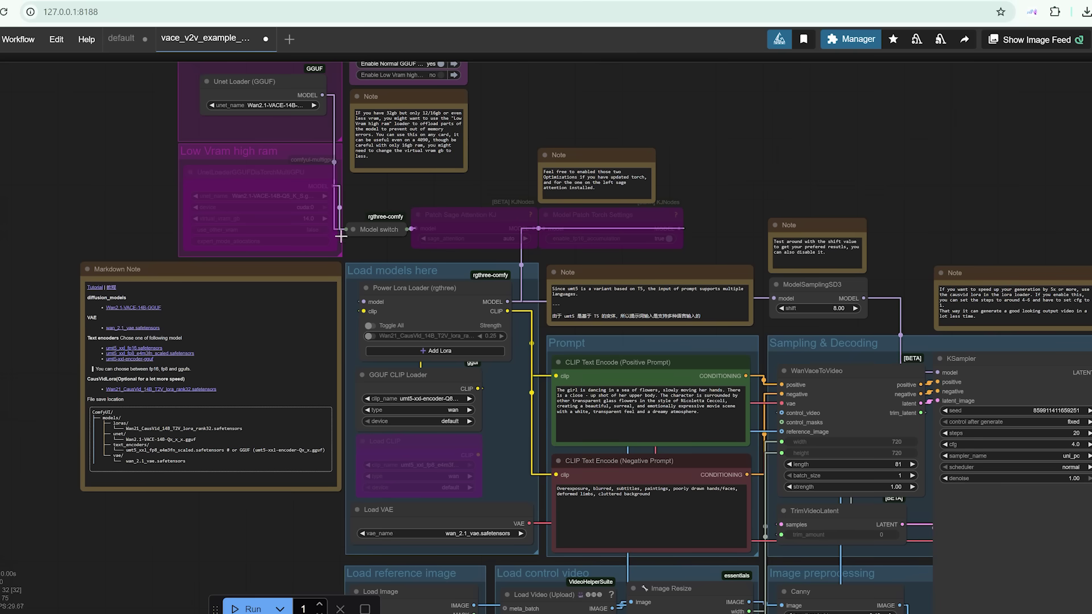
pyautogui.click(233, 141)
pyautogui.scroll(4, 83, 147)
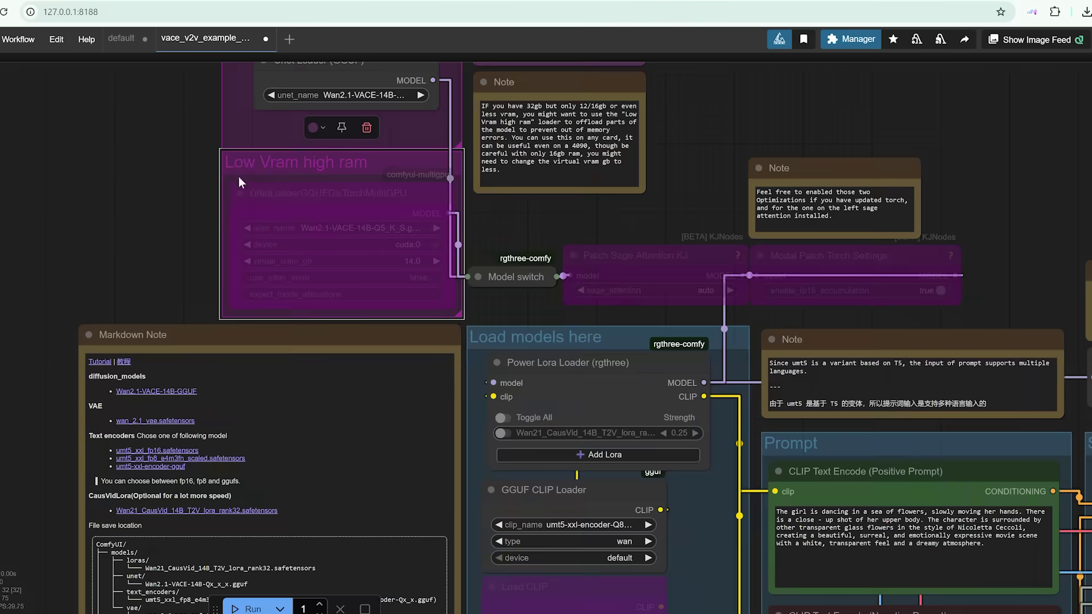
pyautogui.moveTo(129, 191); pyautogui.dragTo(111, 312)
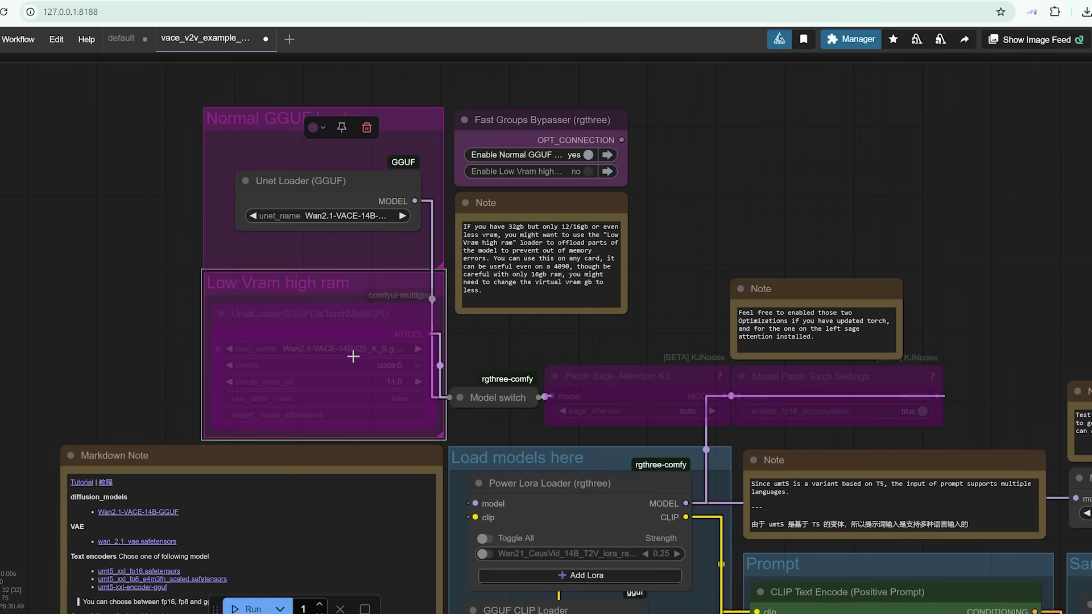
pyautogui.click(321, 181)
pyautogui.hotkey('ctrl', 'b')
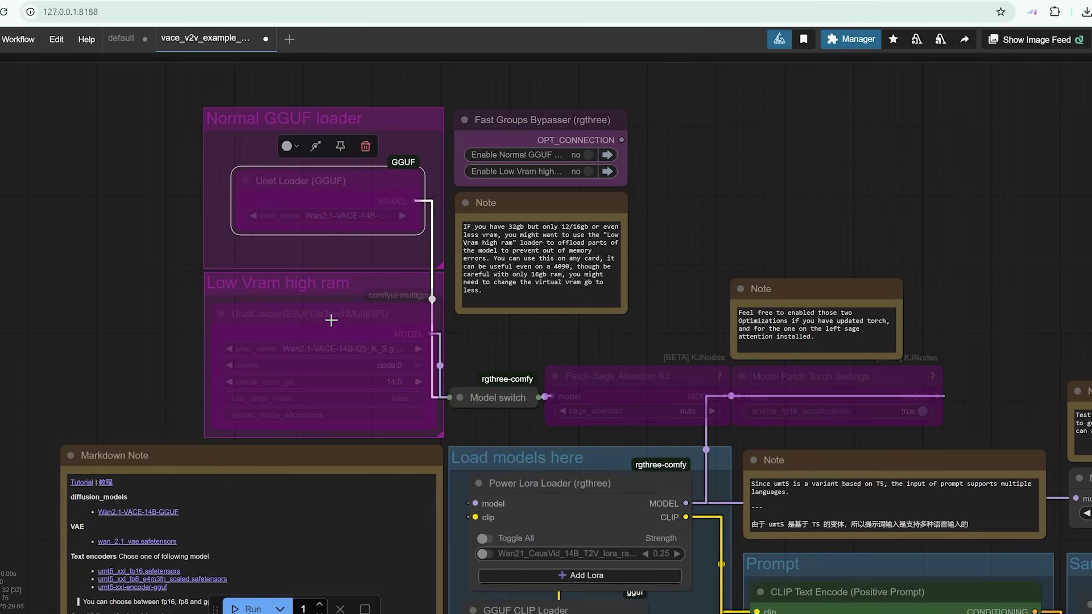
pyautogui.click(332, 315)
pyautogui.hotkey('ctrl', 'b')
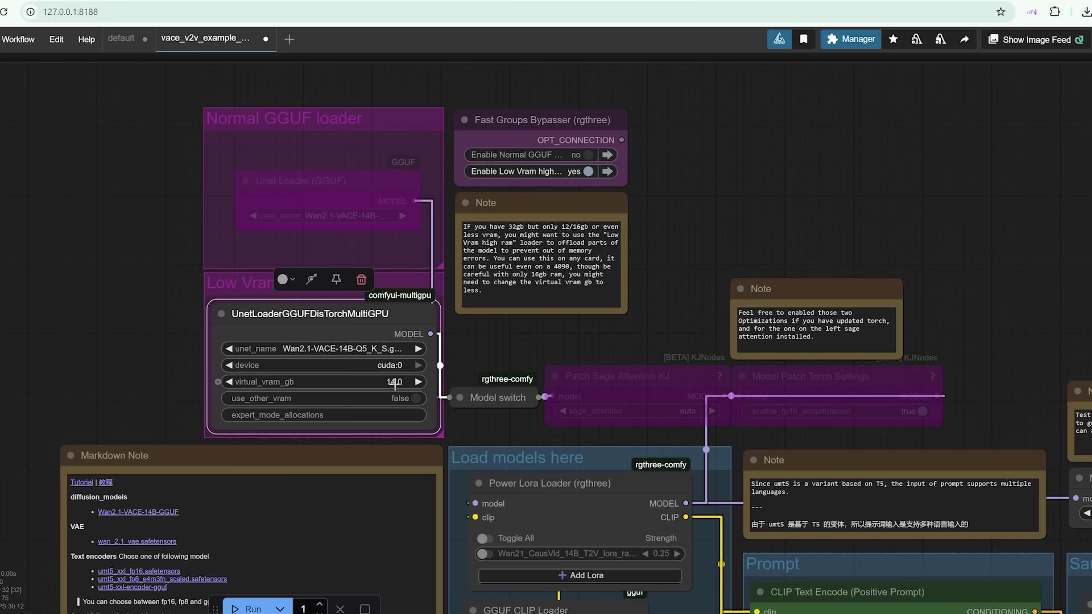
pyautogui.hotkey('ctrl', 'b')
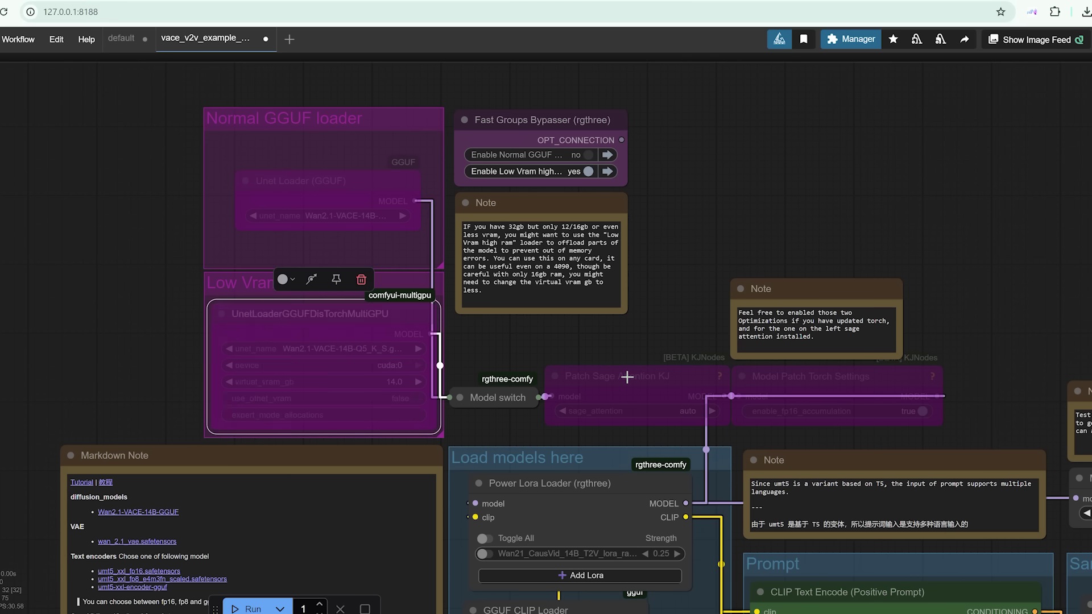
pyautogui.click(625, 376)
pyautogui.hotkey('ctrl', 'b')
pyautogui.click(805, 375)
pyautogui.hotkey('ctrl', 'b')
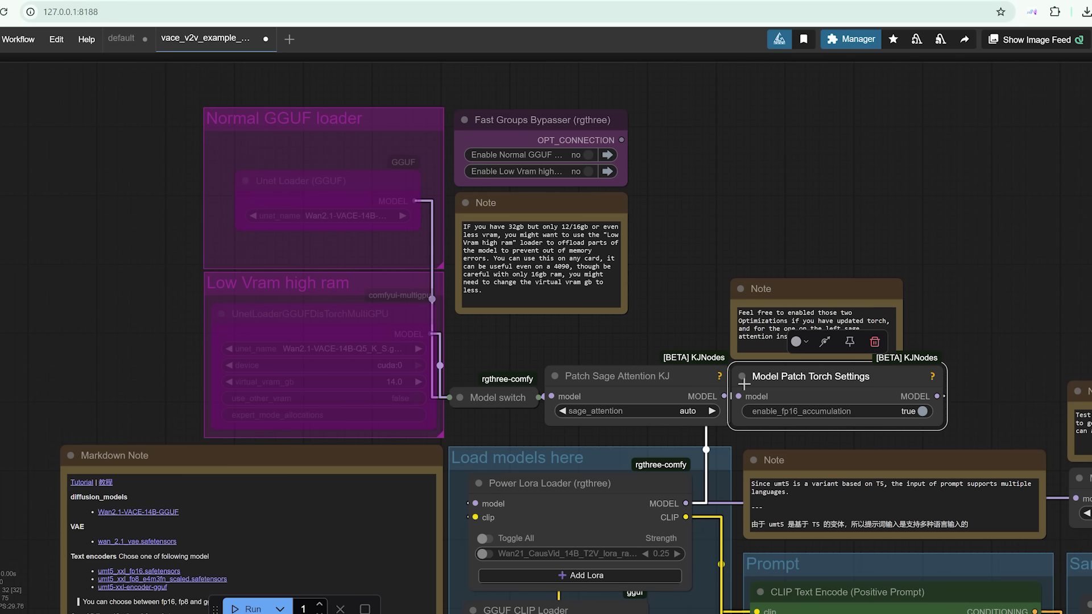
pyautogui.hotkey('ctrl', 'b')
pyautogui.click(674, 377)
pyautogui.hotkey('ctrl', 'b')
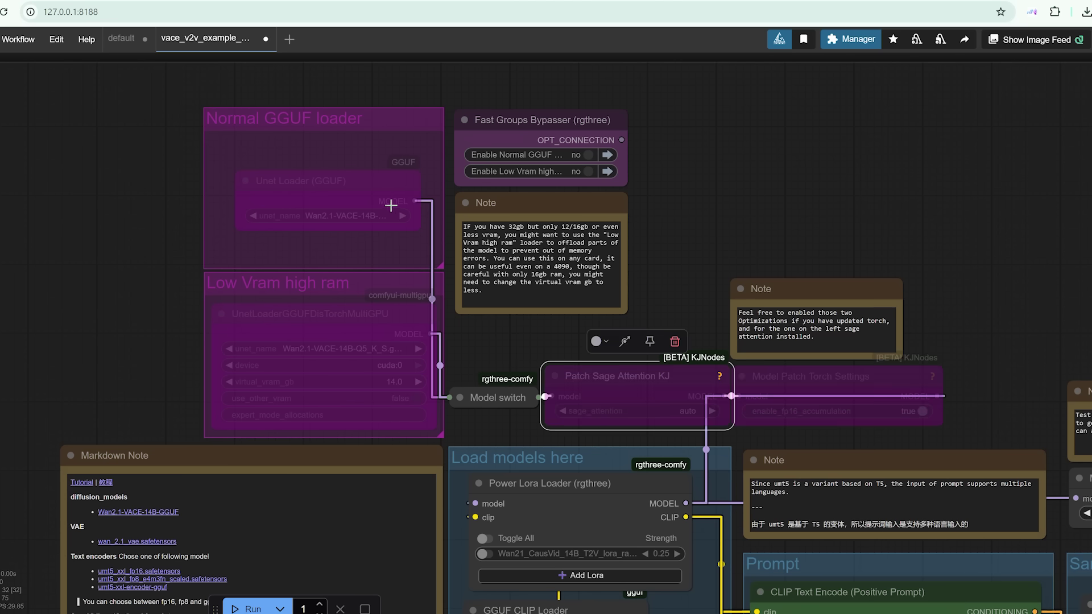
pyautogui.click(354, 181)
pyautogui.hotkey('ctrl', 'b')
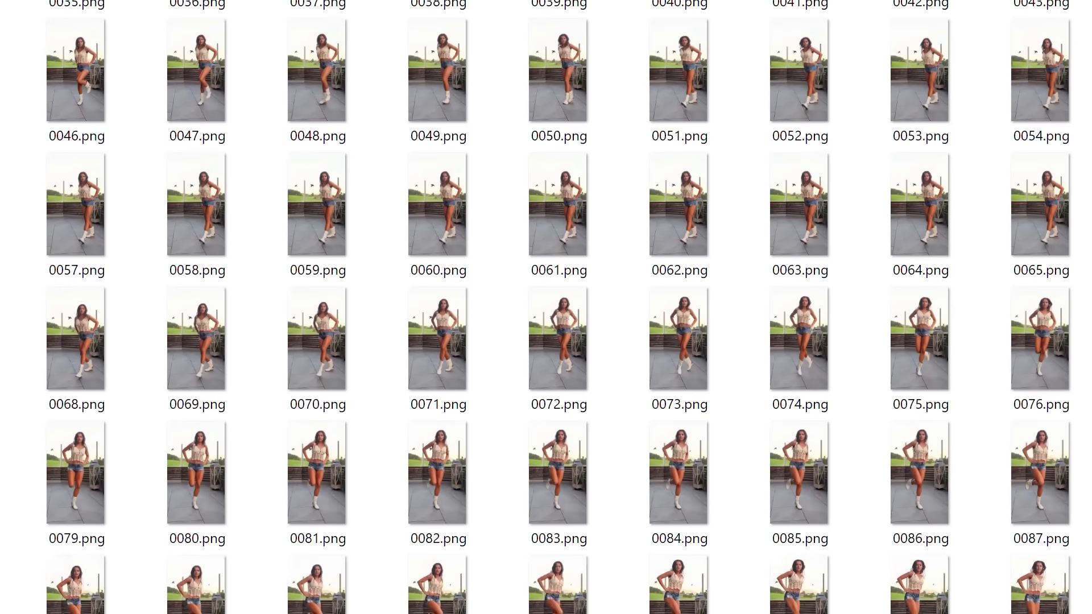
# - Scroll through the numbered PNG dance frames, down to around 0175.png
pyautogui.scroll(-20, 545, 307)
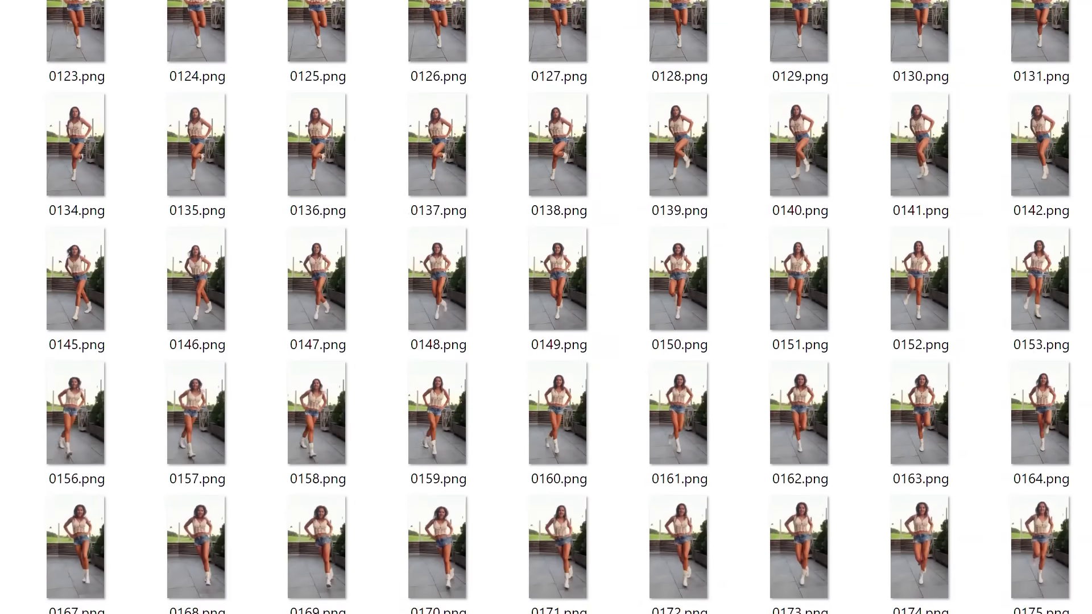
pyautogui.scroll(-6, 546, 307)
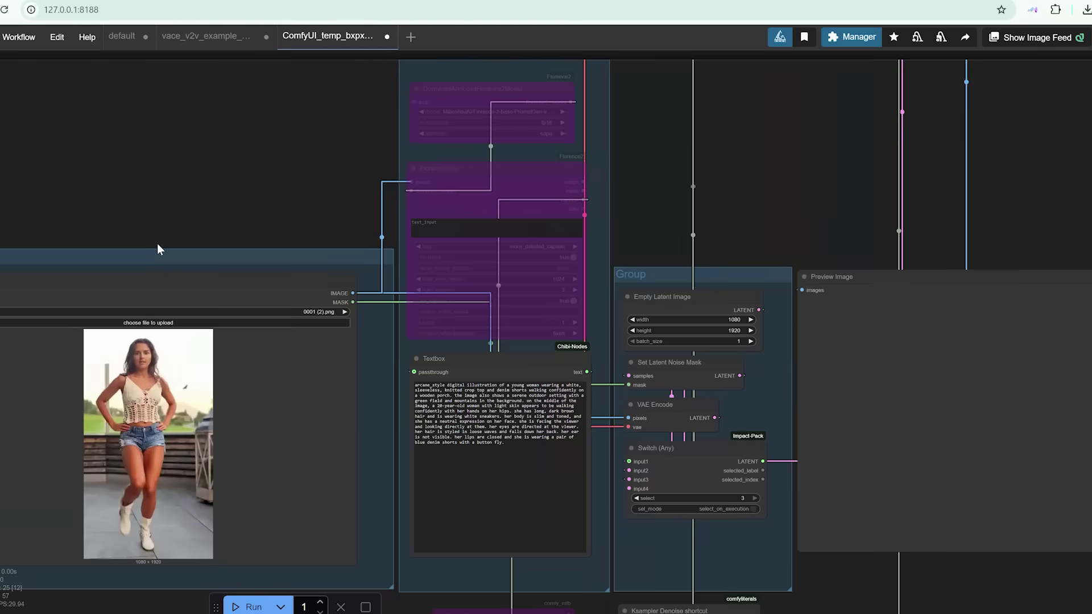
# - Pan the workflow to show the Flux loaders, LLM Img2Txt group, Textbox and Preview Image nodes
pyautogui.scroll(-2, 157, 243)
pyautogui.hscroll(-3, 157, 244)
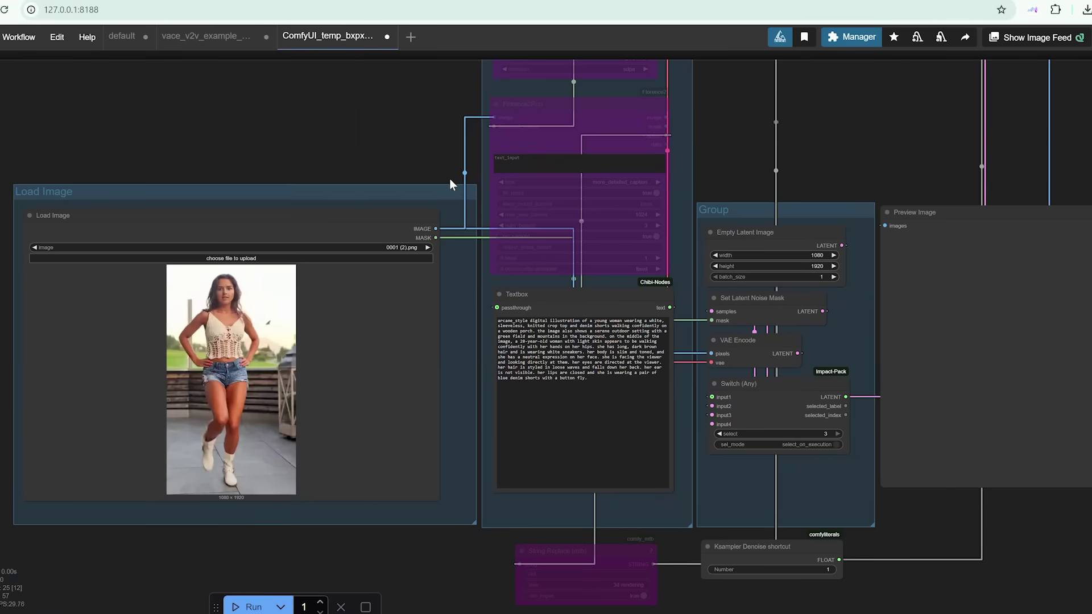
pyautogui.moveTo(367, 86); pyautogui.dragTo(306, 503)
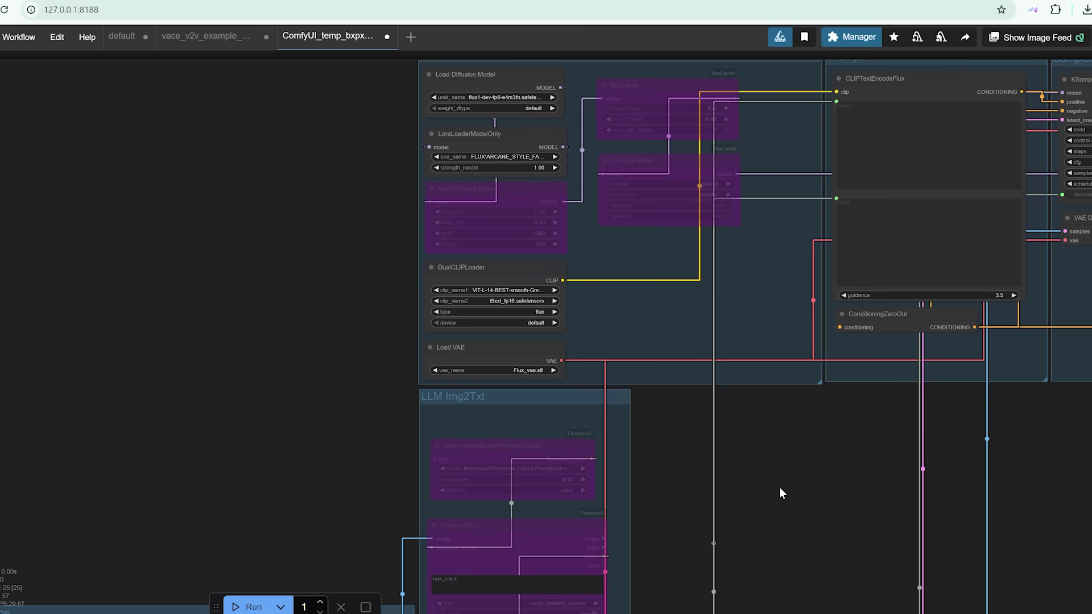
pyautogui.moveTo(779, 493); pyautogui.dragTo(741, 144)
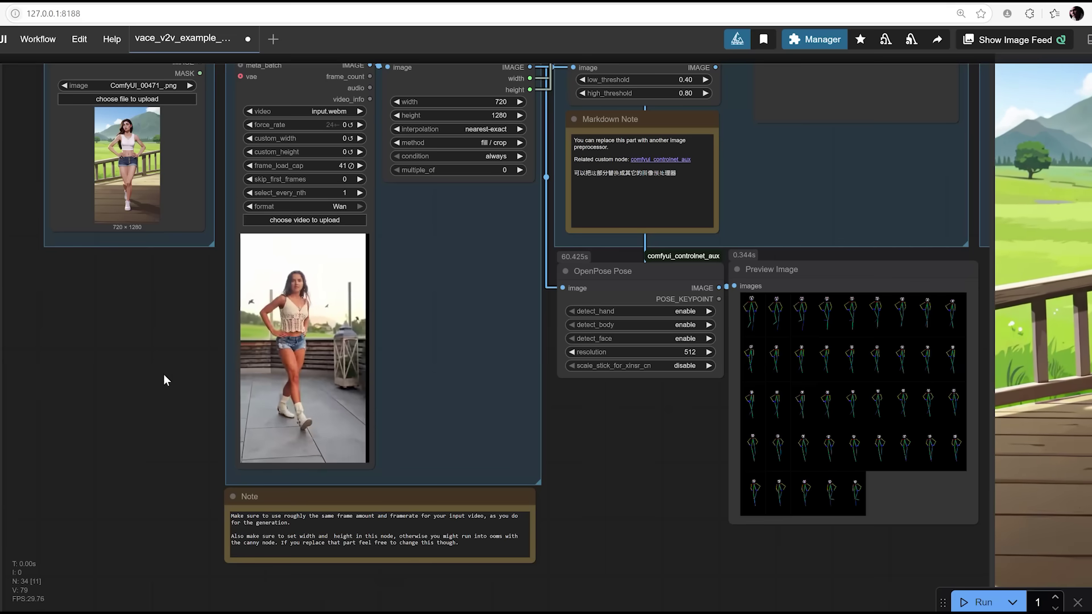
pyautogui.scroll(3, 87, 340)
pyautogui.scroll(2, 86, 340)
# - Zoom around the control video preview, the patterned-dress reference image and the pose preview
pyautogui.scroll(4, 777, 239)
pyautogui.moveTo(602, 322); pyautogui.dragTo(651, 266)
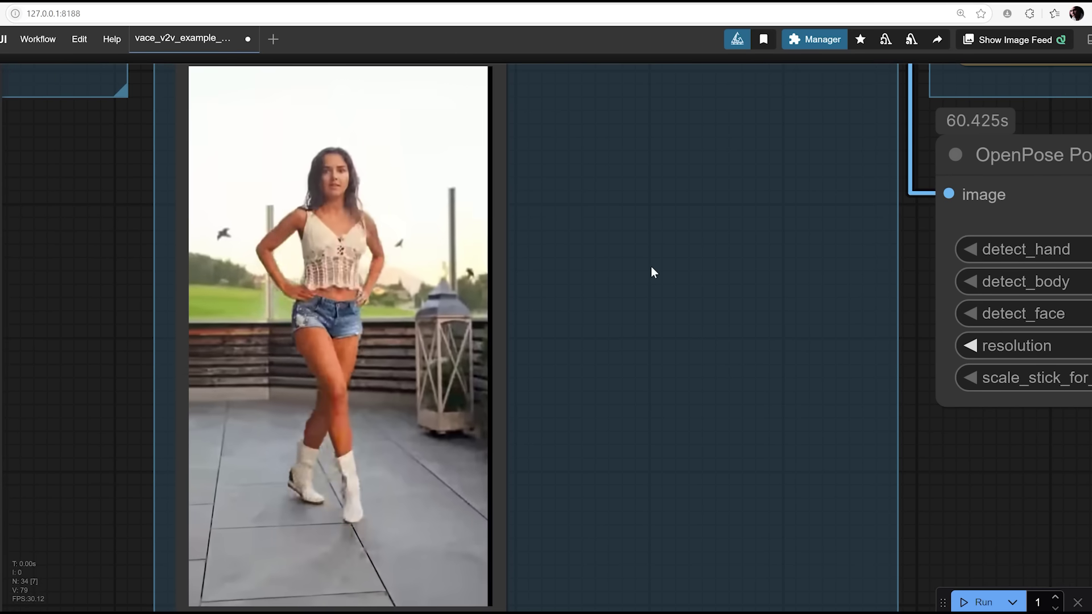
pyautogui.scroll(-3, 654, 281)
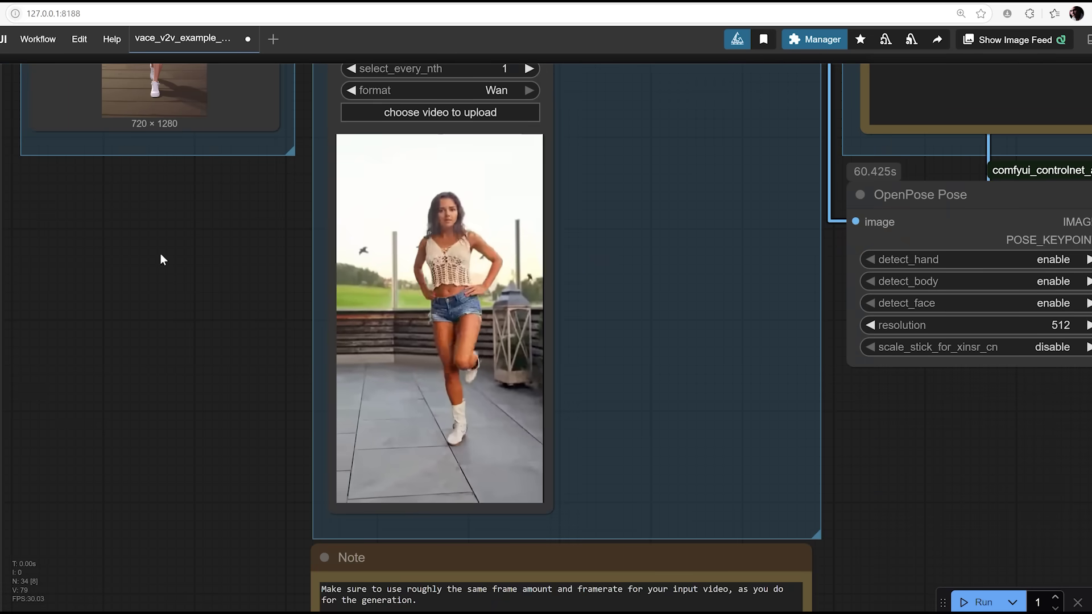
pyautogui.moveTo(160, 259); pyautogui.dragTo(361, 541)
pyautogui.scroll(5, 289, 340)
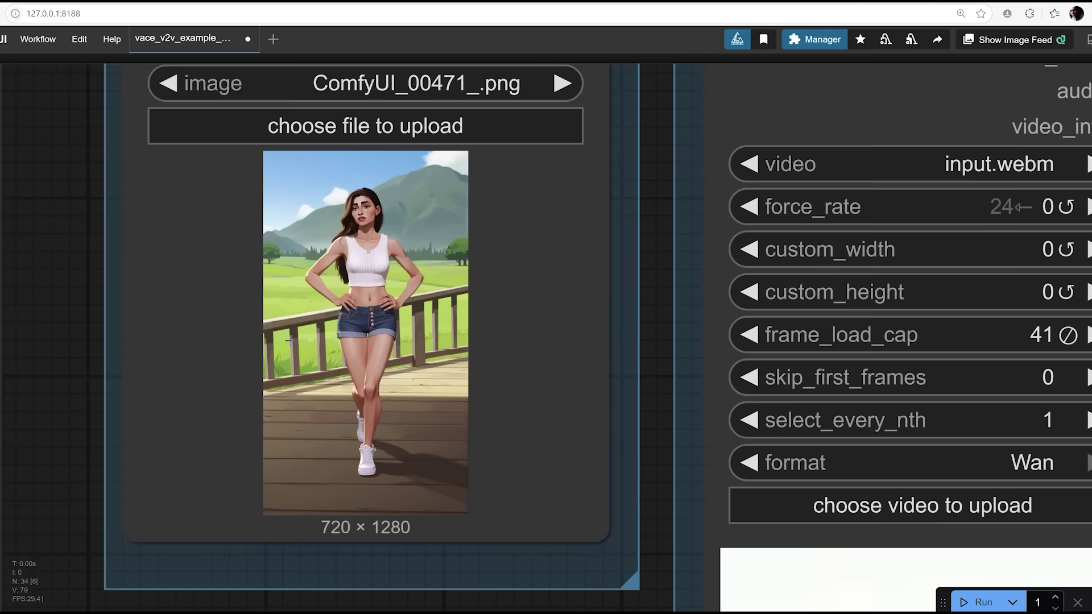
pyautogui.scroll(3, 328, 324)
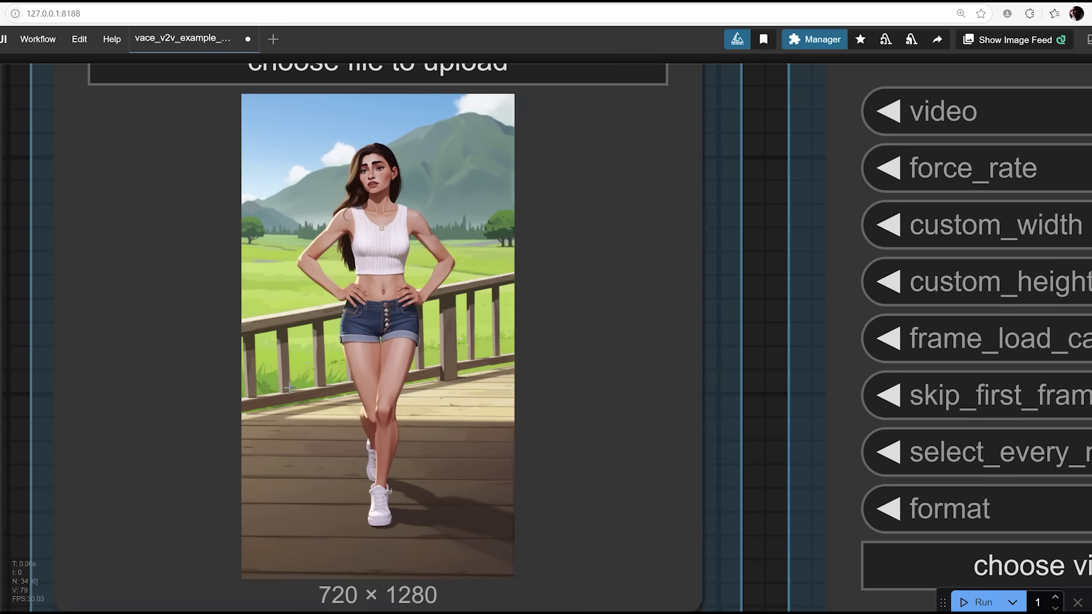
pyautogui.scroll(-10, 289, 388)
pyautogui.scroll(5, 151, 282)
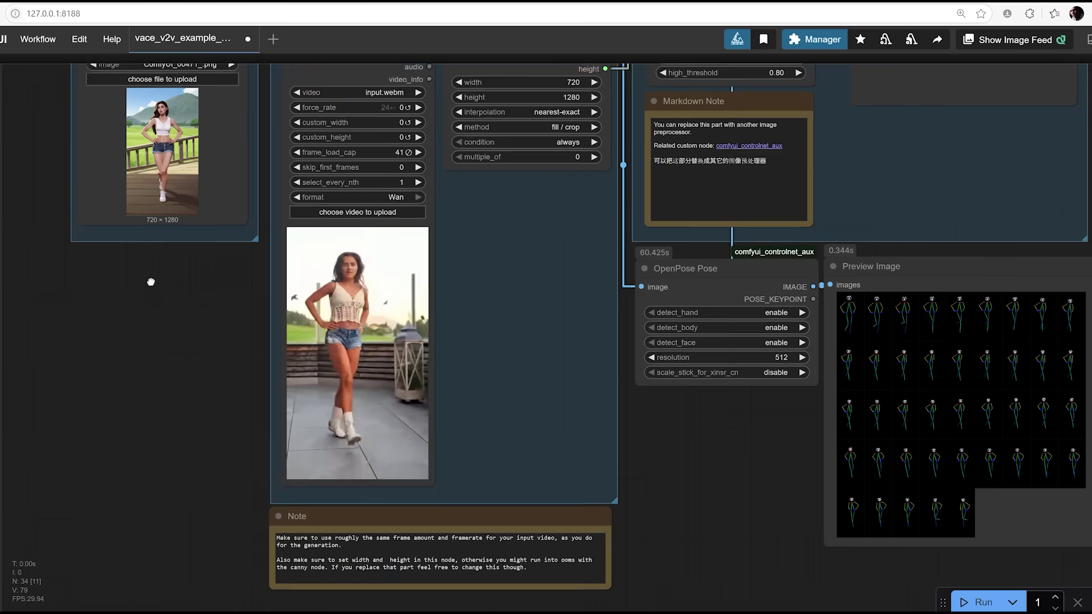
pyautogui.moveTo(780, 534); pyautogui.dragTo(358, 472)
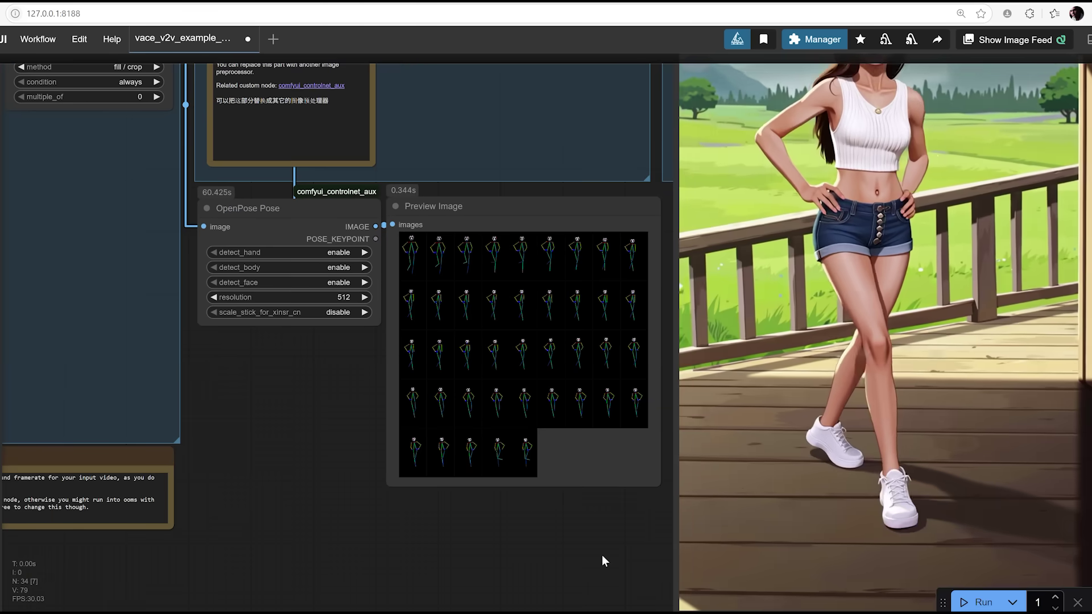
pyautogui.scroll(-5, 601, 555)
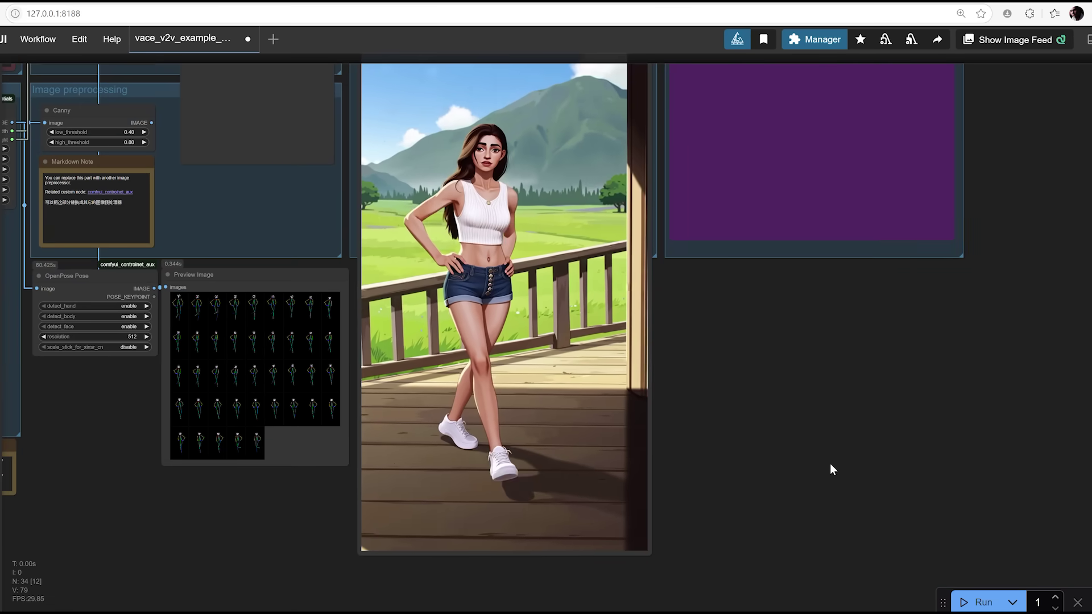
pyautogui.scroll(-4, 831, 463)
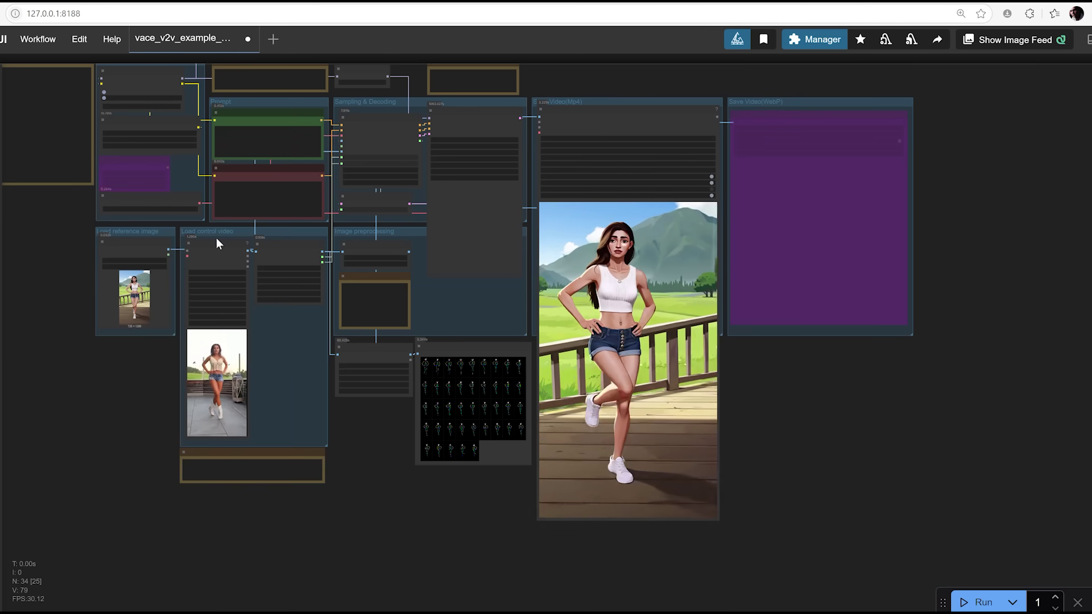
# - Move the Load Video node holding input (1).webm out of its group and inspect it
pyautogui.moveTo(216, 243); pyautogui.dragTo(763, 199)
pyautogui.scroll(3, 869, 404)
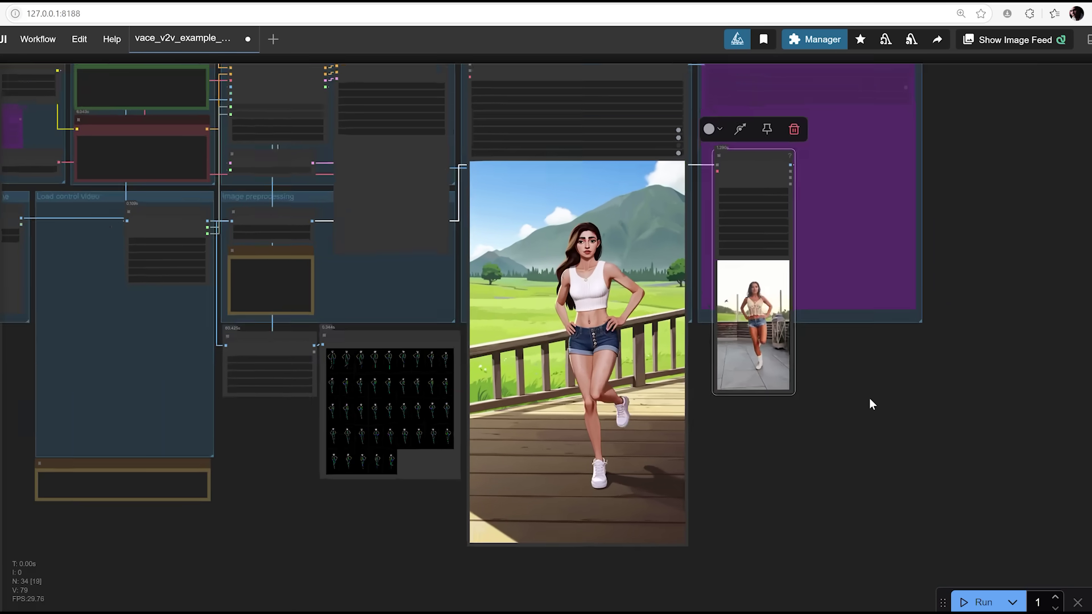
pyautogui.scroll(4, 871, 431)
pyautogui.scroll(2, 858, 402)
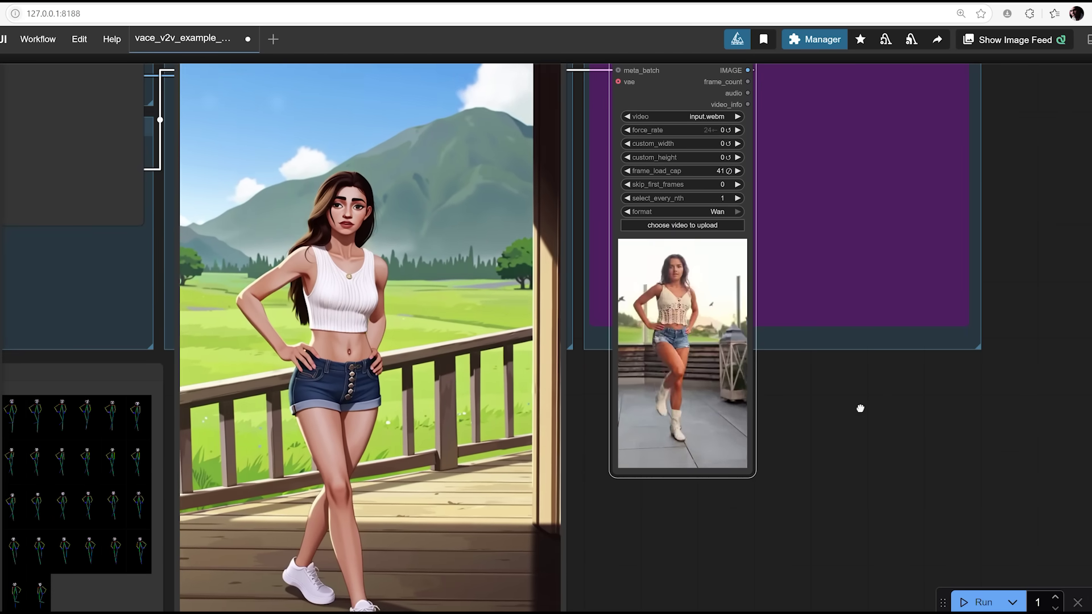
pyautogui.scroll(-3, 861, 407)
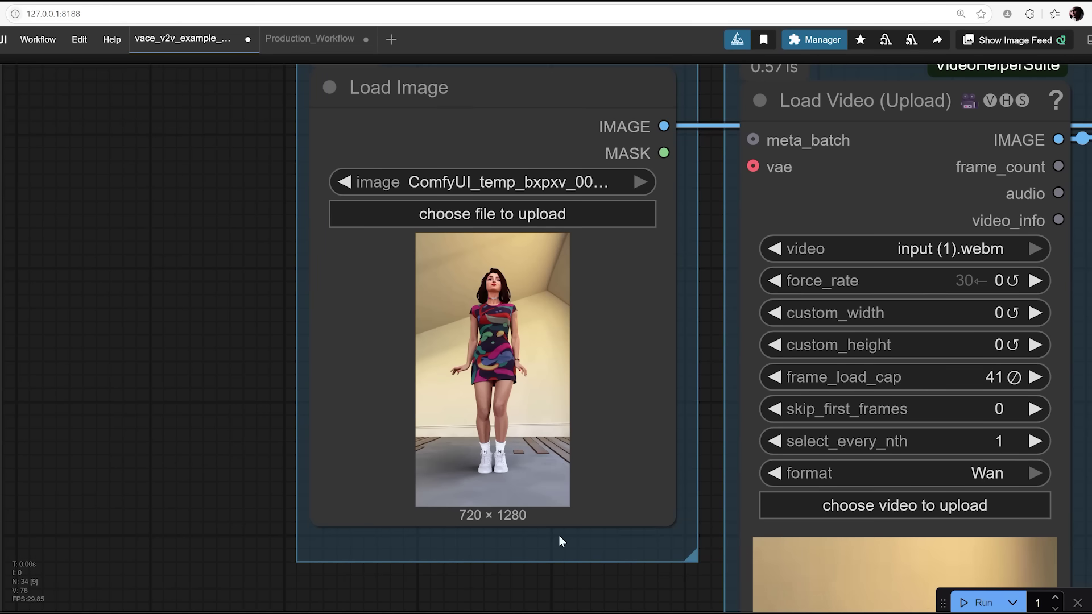
# - Pan and zoom over the Video Combine dance output and the pose node
pyautogui.moveTo(647, 585); pyautogui.dragTo(183, 201)
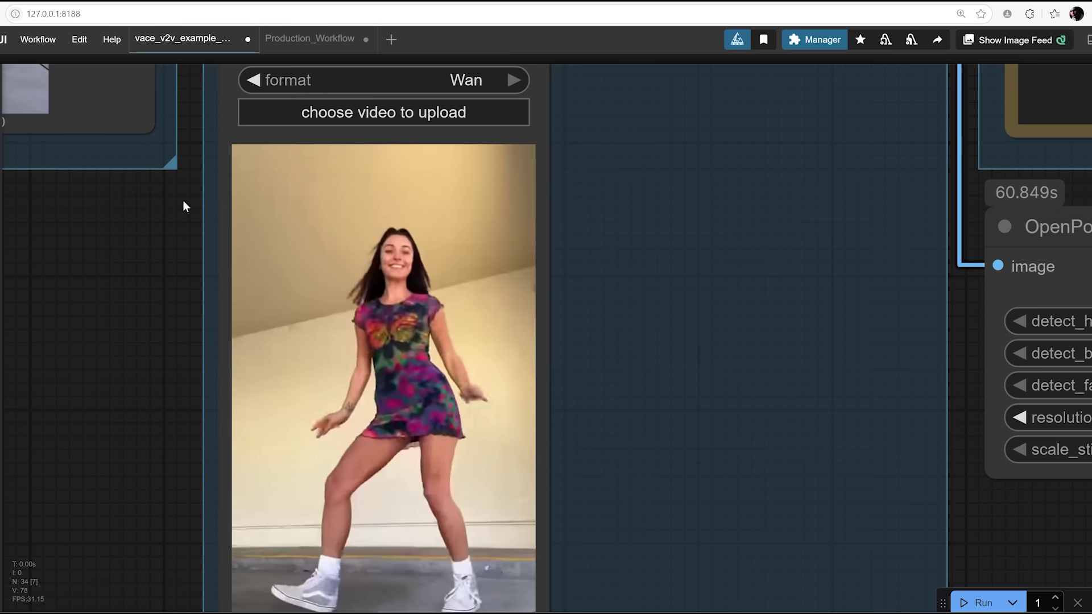
pyautogui.scroll(-2, 773, 363)
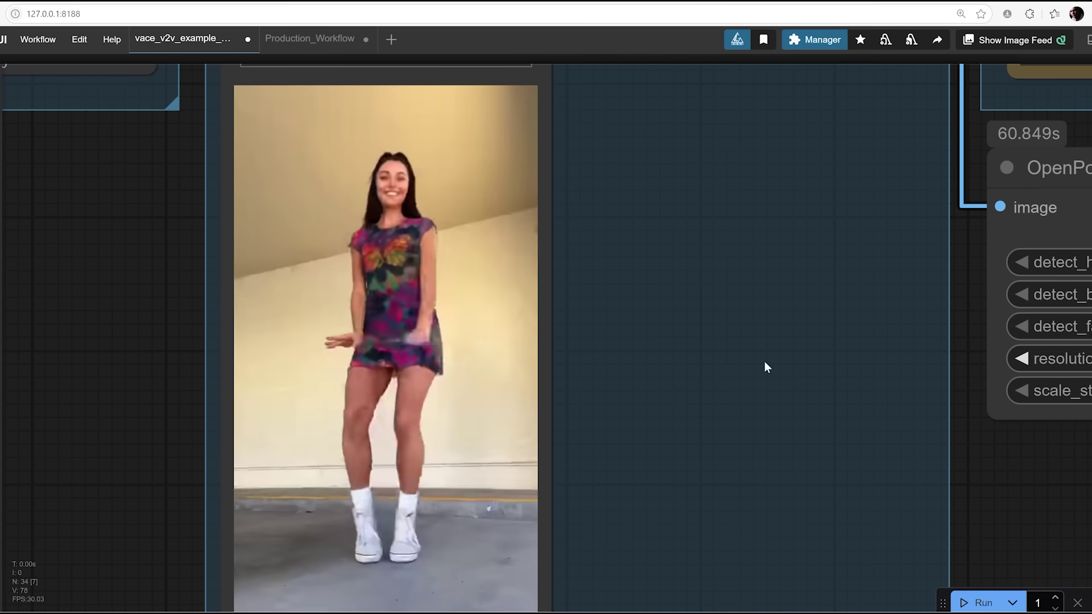
pyautogui.scroll(-5, 764, 360)
pyautogui.hscroll(15, 724, 429)
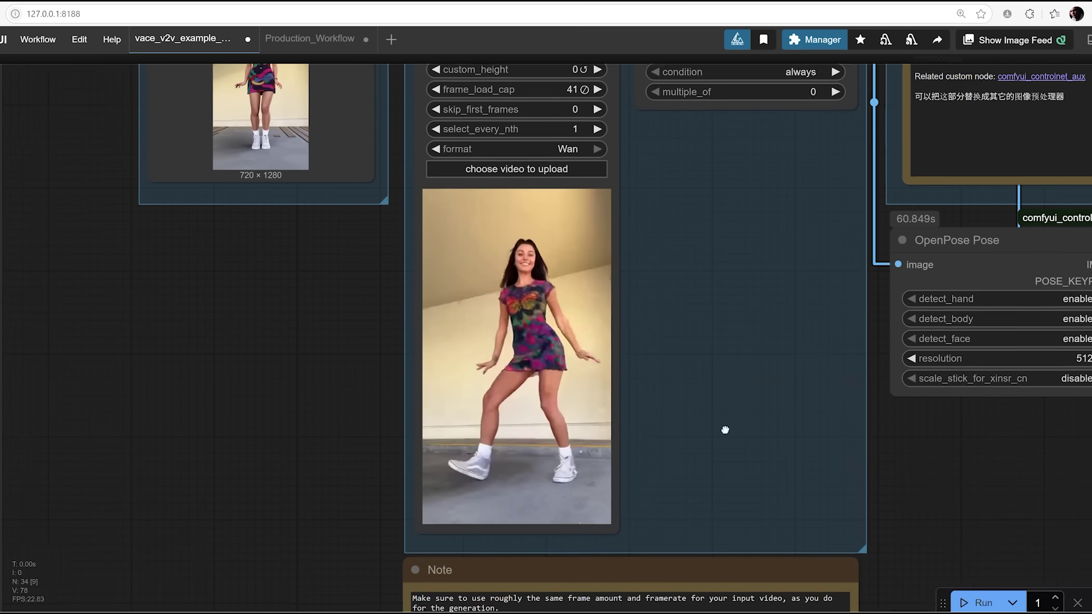
pyautogui.scroll(-5, 324, 391)
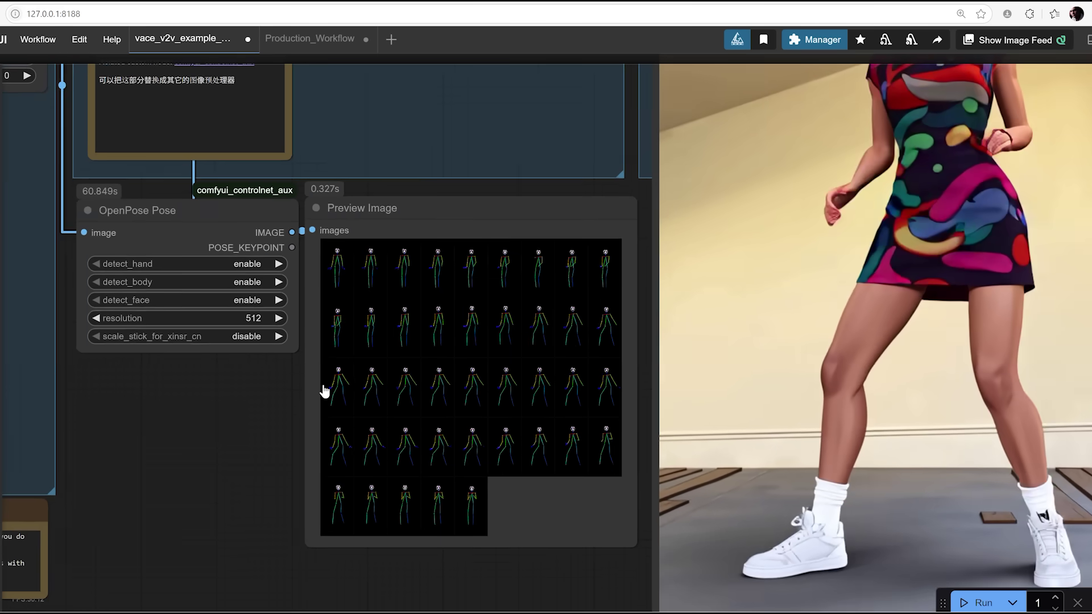
pyautogui.hscroll(5, 945, 377)
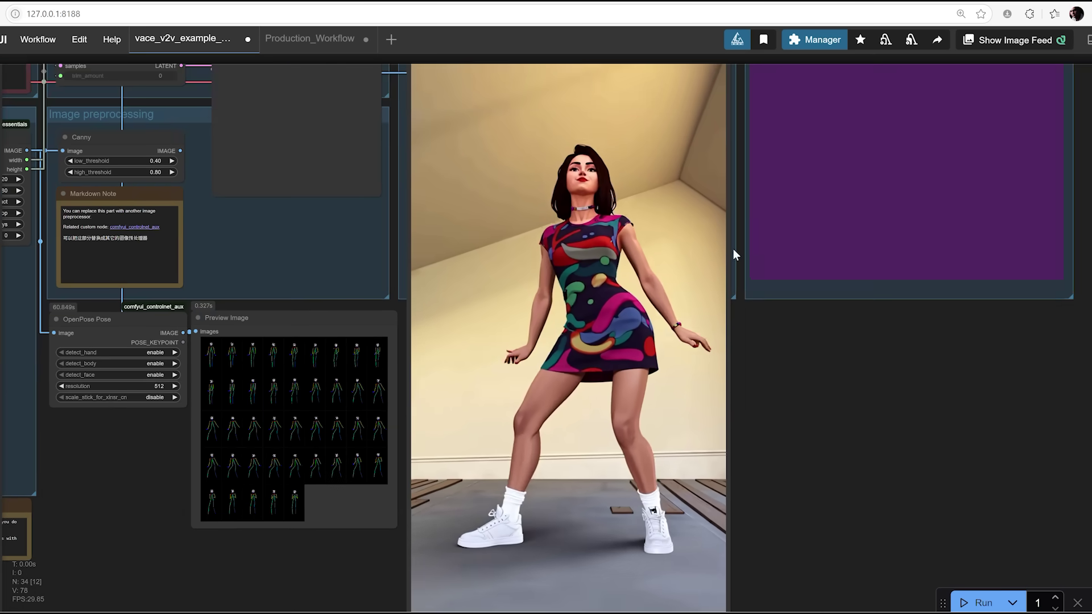
pyautogui.scroll(-3, 602, 125)
pyautogui.hscroll(-3, 834, 385)
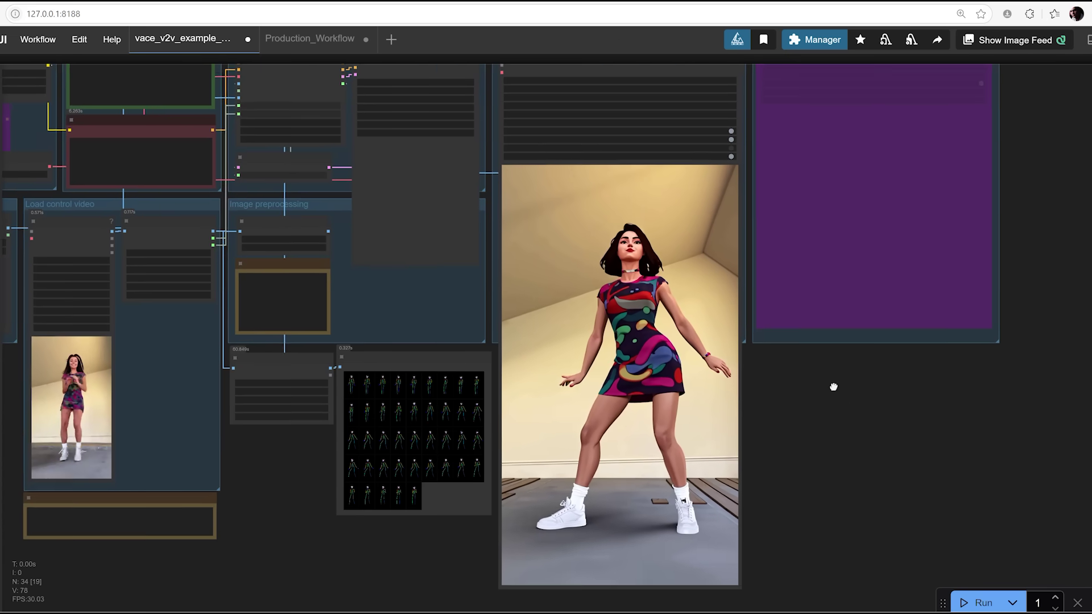
pyautogui.scroll(5, 534, 133)
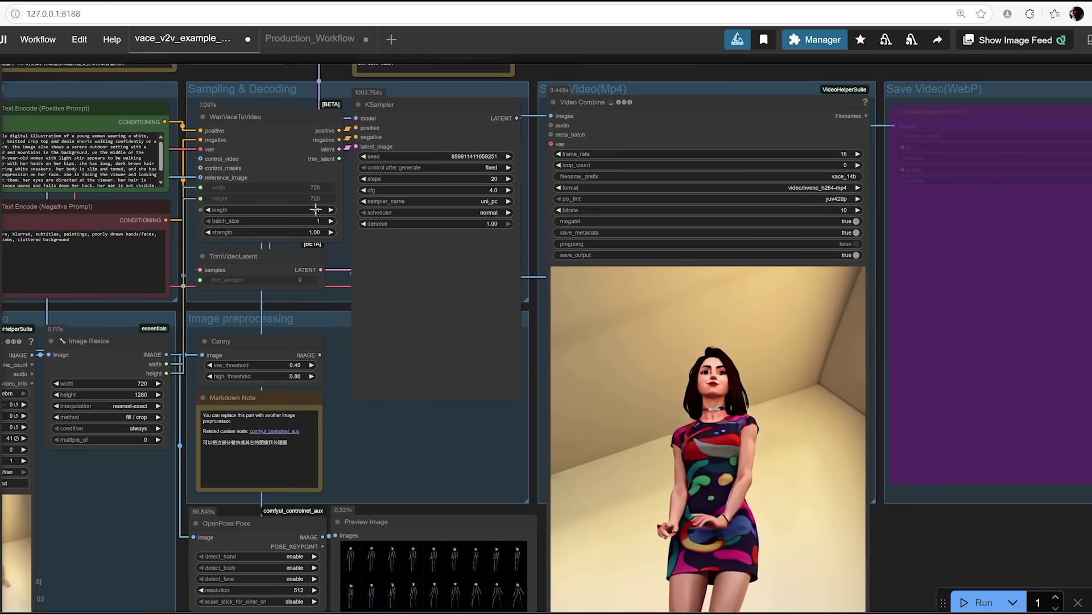
# - Inspect the preprocessing, OpenPose and Preview Image skeleton grid, then the model-list note
pyautogui.moveTo(1002, 559); pyautogui.dragTo(1006, 419)
pyautogui.scroll(2, 1015, 387)
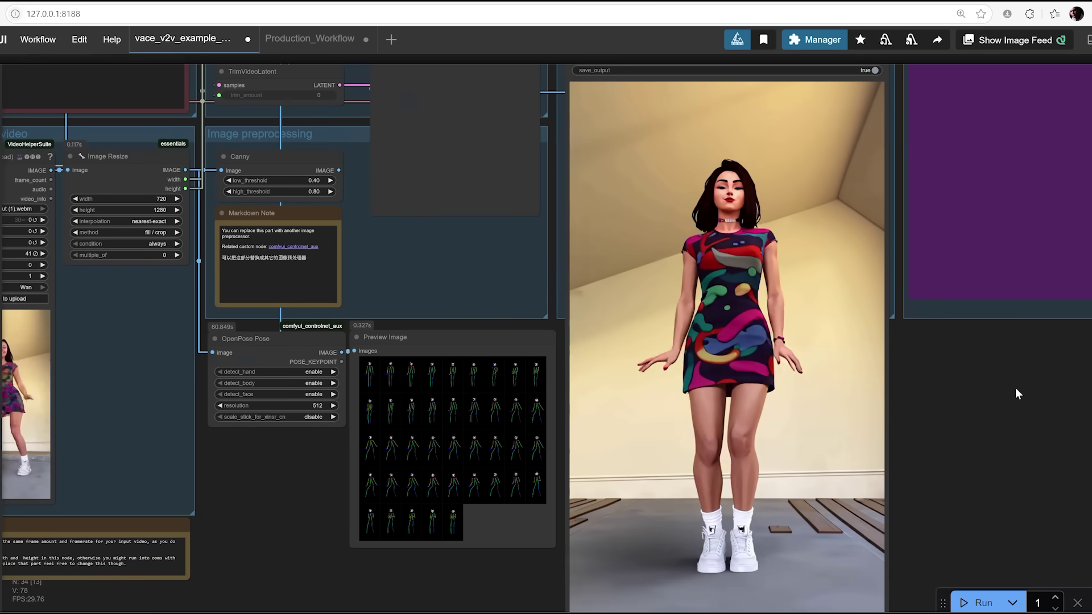
pyautogui.scroll(-2, 1015, 387)
pyautogui.scroll(2, 358, 507)
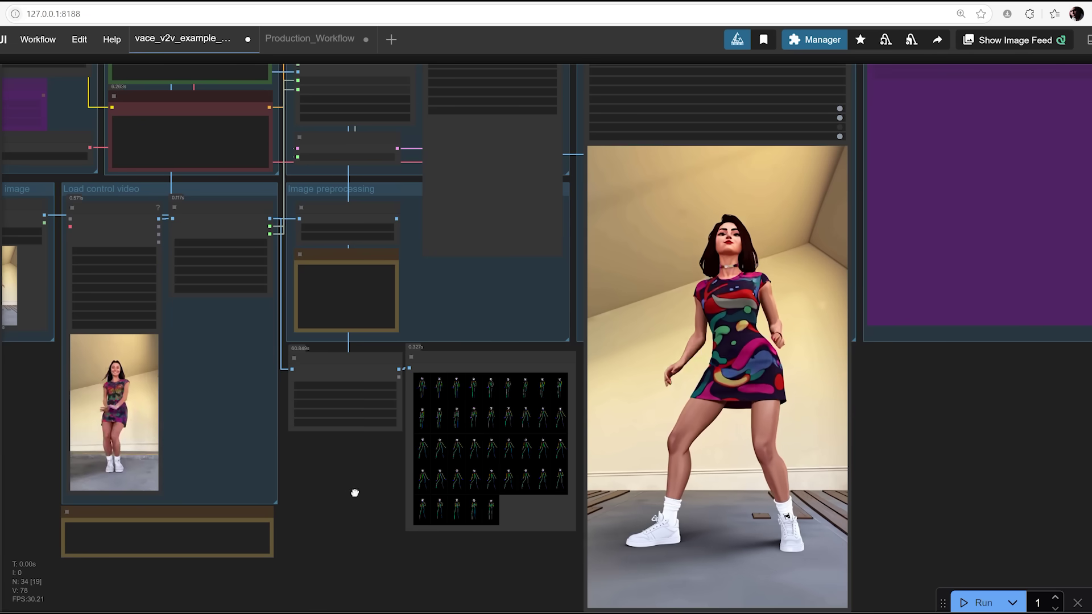
pyautogui.scroll(-5, 382, 493)
pyautogui.scroll(4, 372, 203)
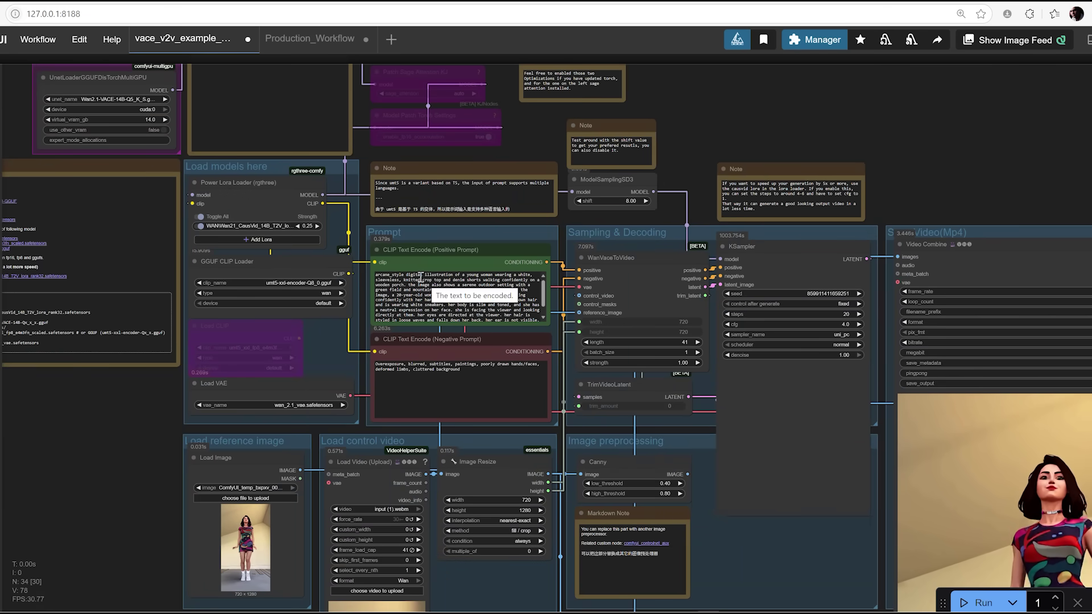
pyautogui.moveTo(988, 166); pyautogui.dragTo(957, 58)
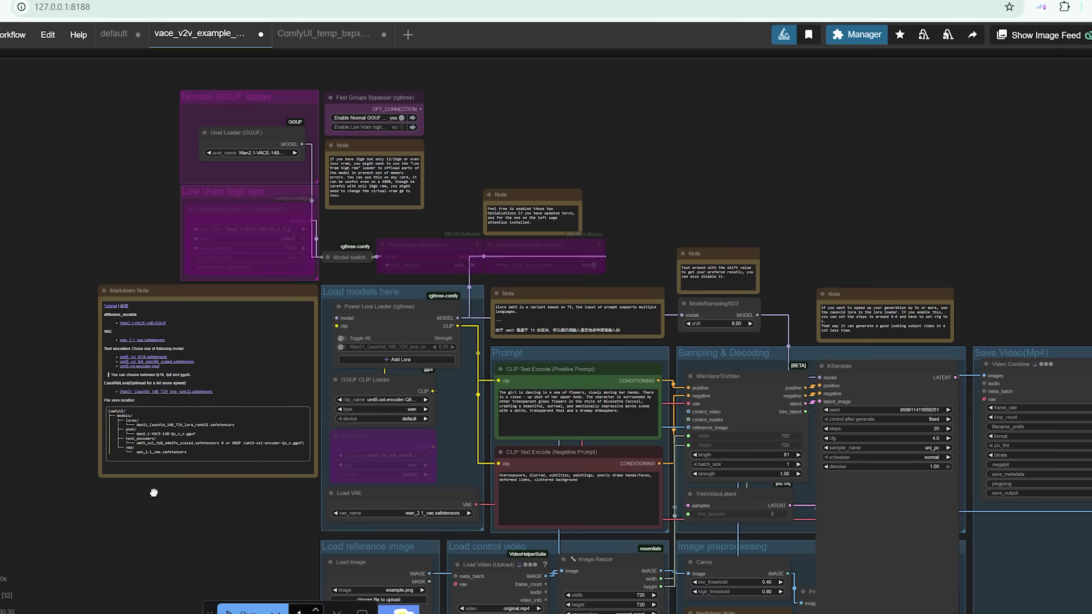
pyautogui.moveTo(154, 492); pyautogui.dragTo(228, 497)
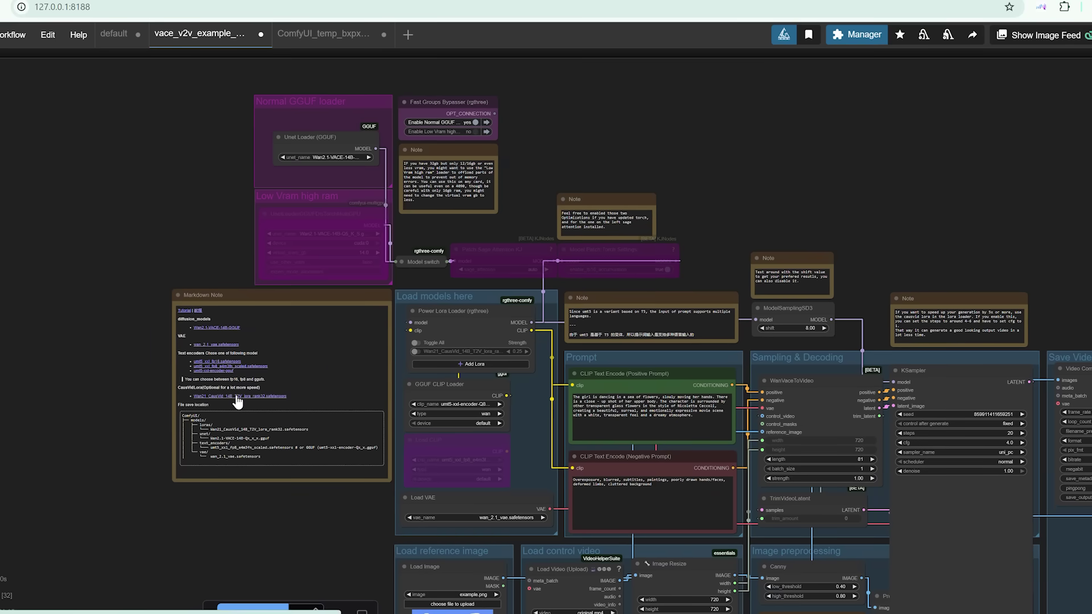
pyautogui.scroll(4, 145, 412)
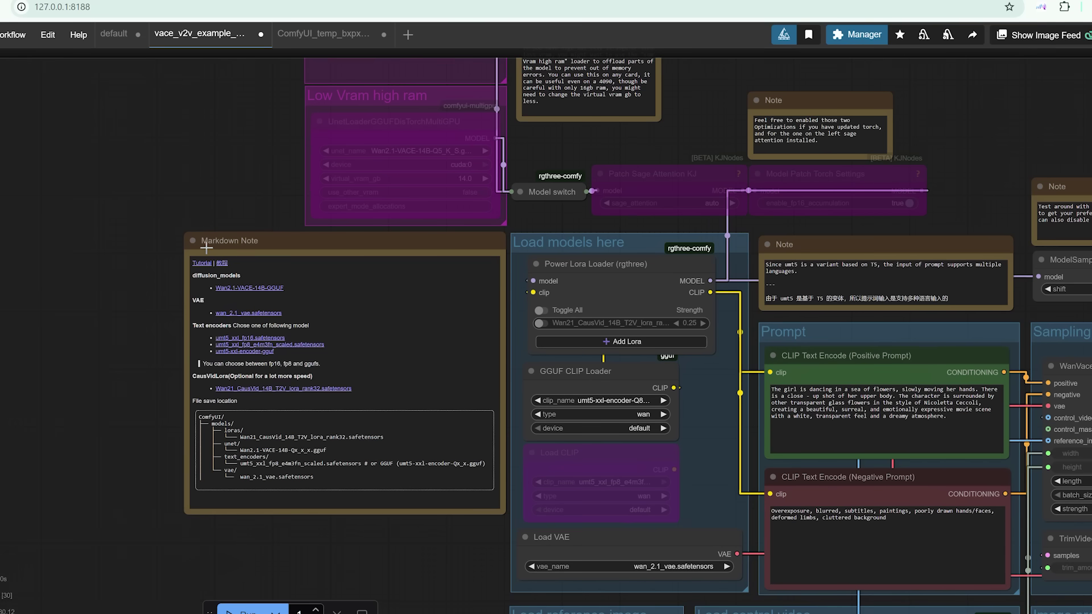
pyautogui.doubleClick(302, 288)
pyautogui.click(55, 345)
pyautogui.scroll(-10, 575, 350)
pyautogui.hscroll(10, 575, 350)
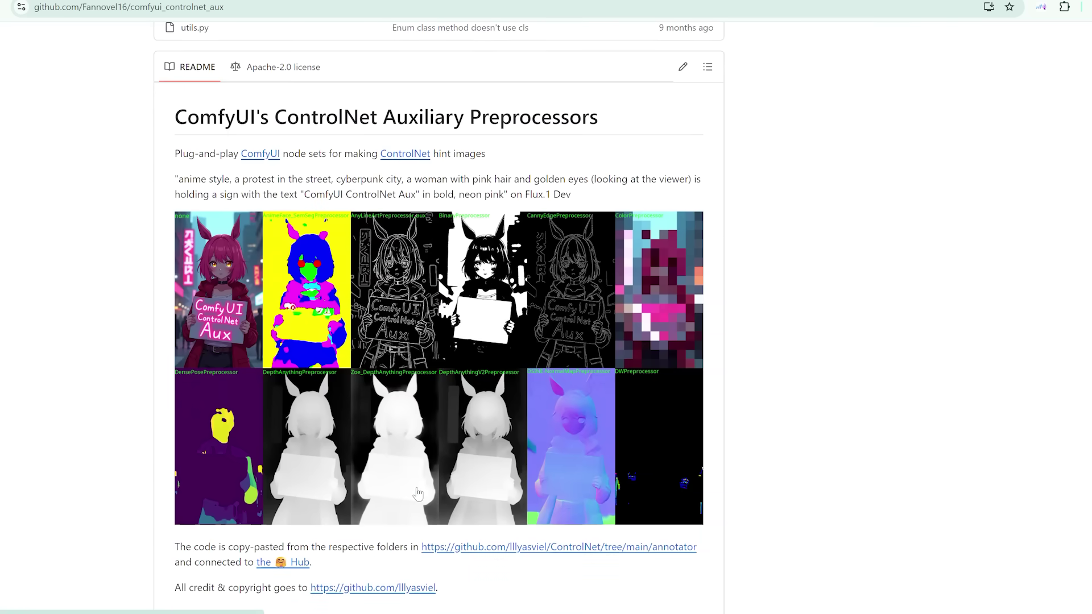
pyautogui.scroll(1, 418, 494)
pyautogui.hotkey('ctrl', 'w')
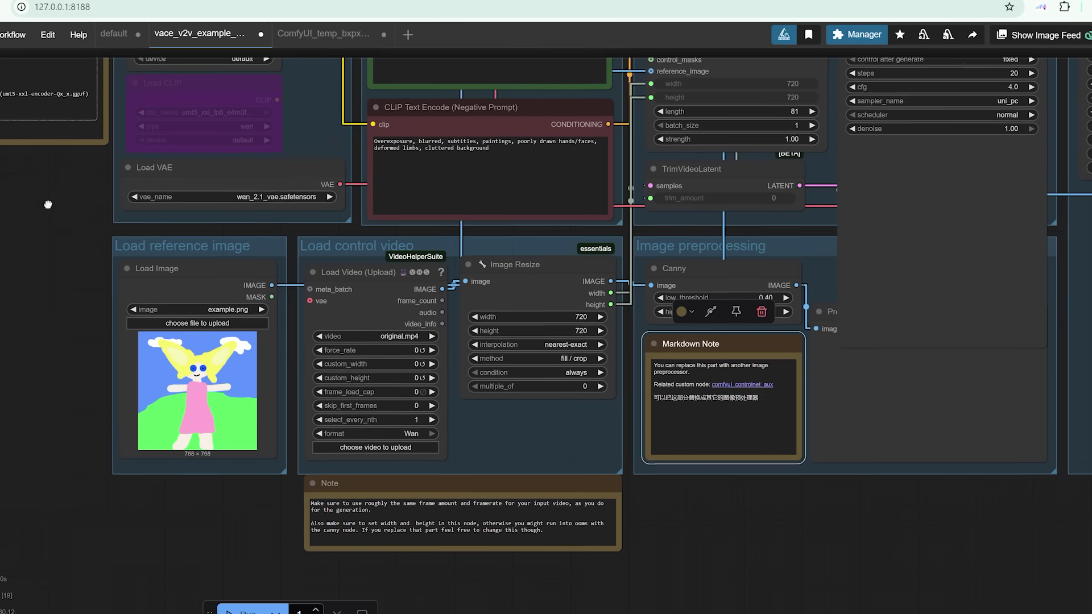
pyautogui.scroll(3, 207, 351)
pyautogui.click(207, 346)
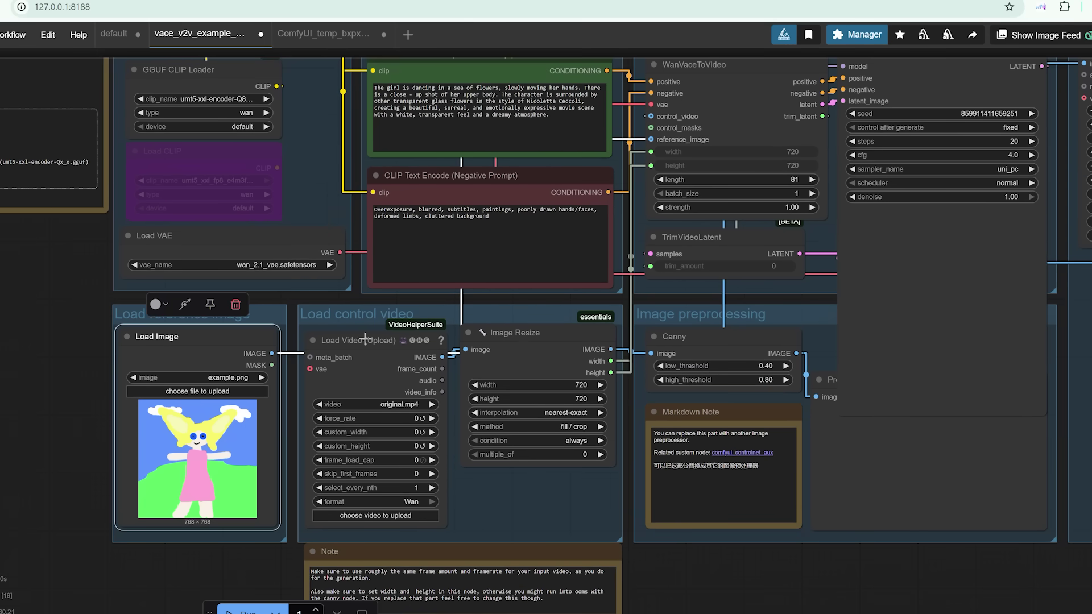
pyautogui.hotkey('ctrl', 'b')
pyautogui.click(365, 339)
pyautogui.hotkey('ctrl', 'b')
pyautogui.click(212, 336)
pyautogui.hotkey('ctrl', 'b')
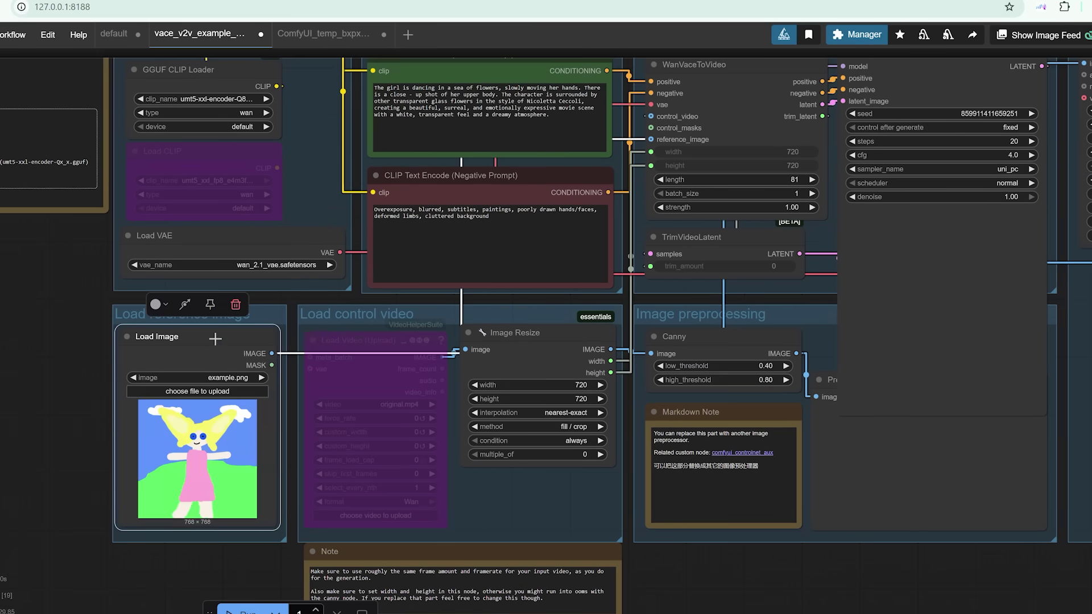
pyautogui.moveTo(272, 353); pyautogui.dragTo(659, 136)
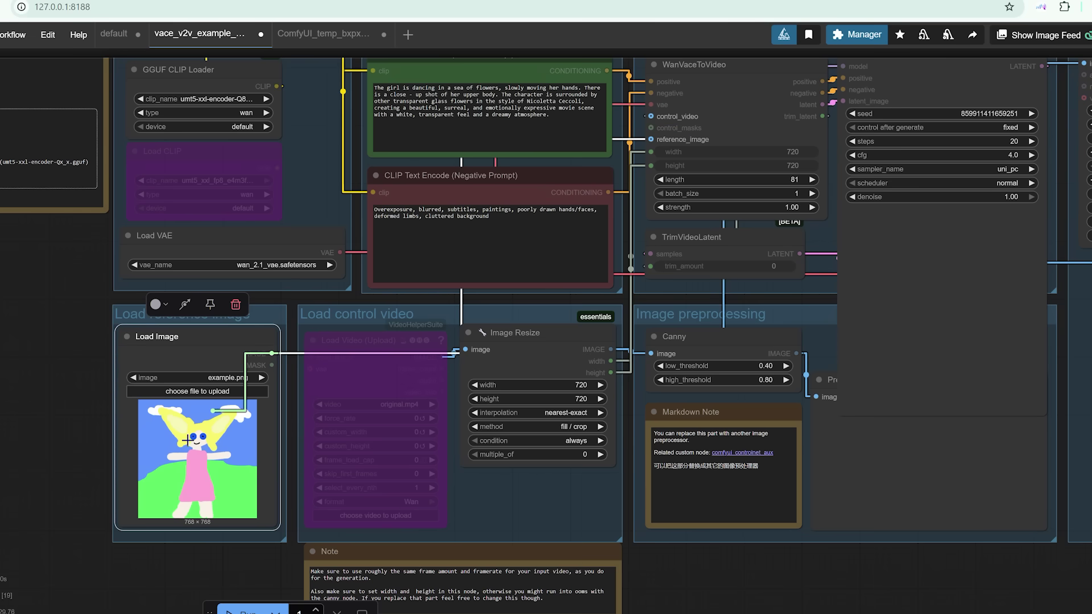
pyautogui.moveTo(187, 440); pyautogui.dragTo(70, 476)
pyautogui.click(41, 368)
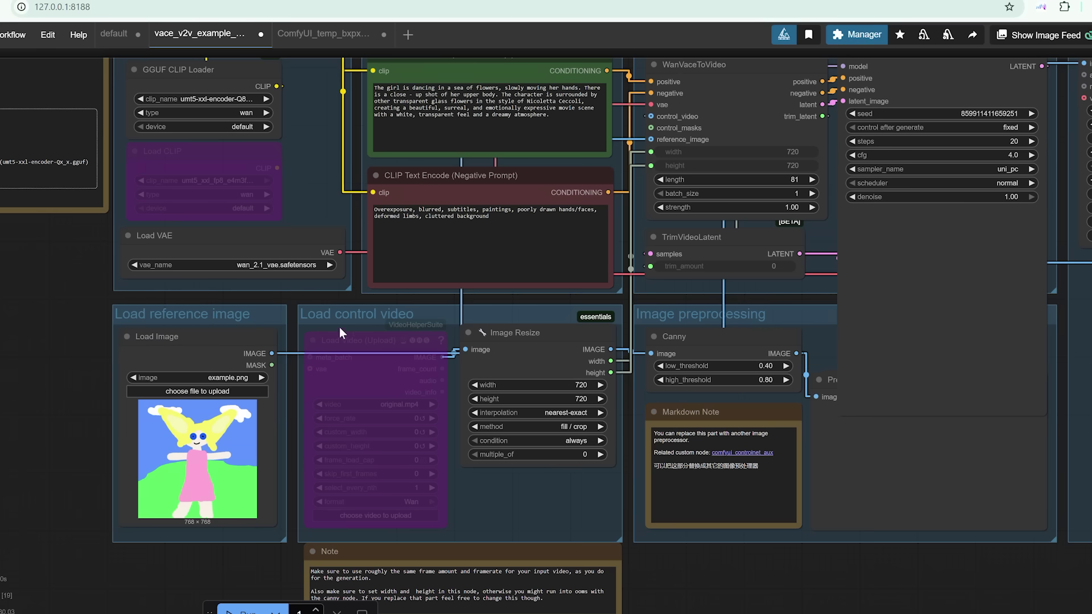
pyautogui.click(362, 339)
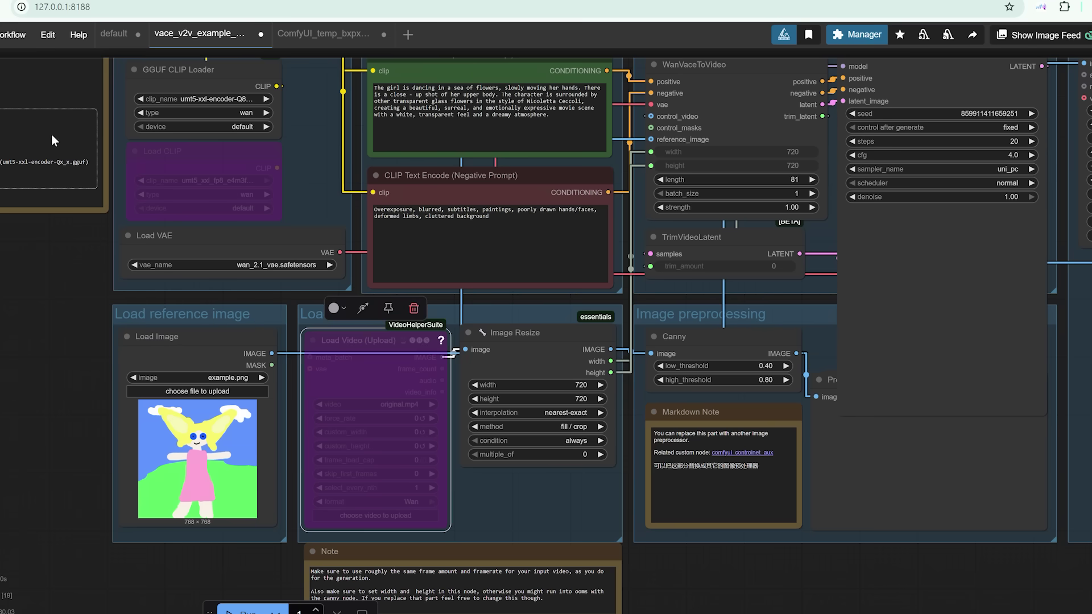
pyautogui.hotkey('ctrl', 'b')
pyautogui.click(575, 124)
pyautogui.hotkey('ctrl', 'a')
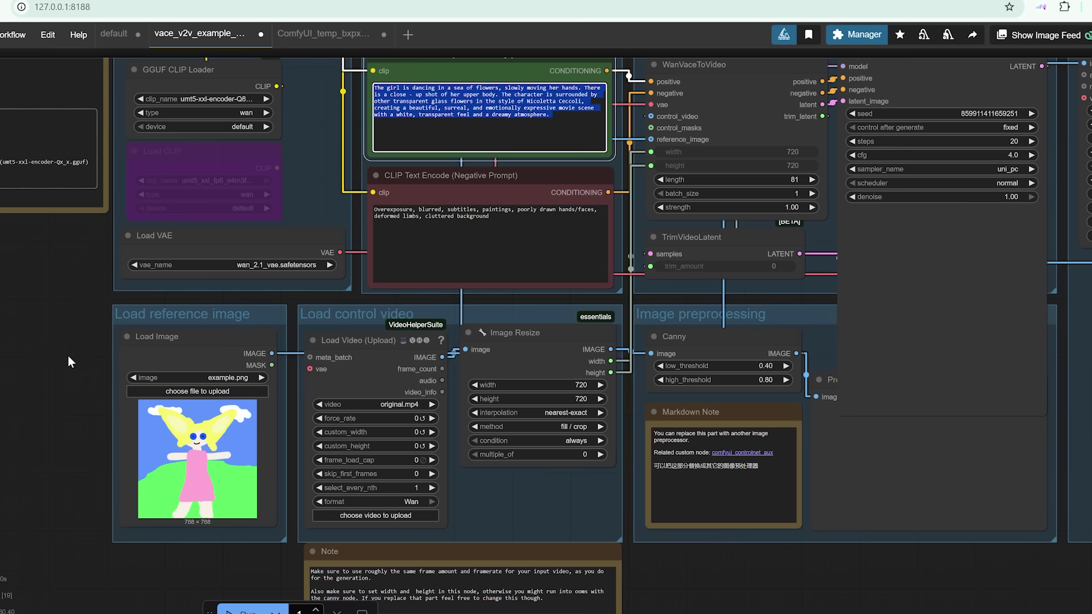
pyautogui.click(68, 362)
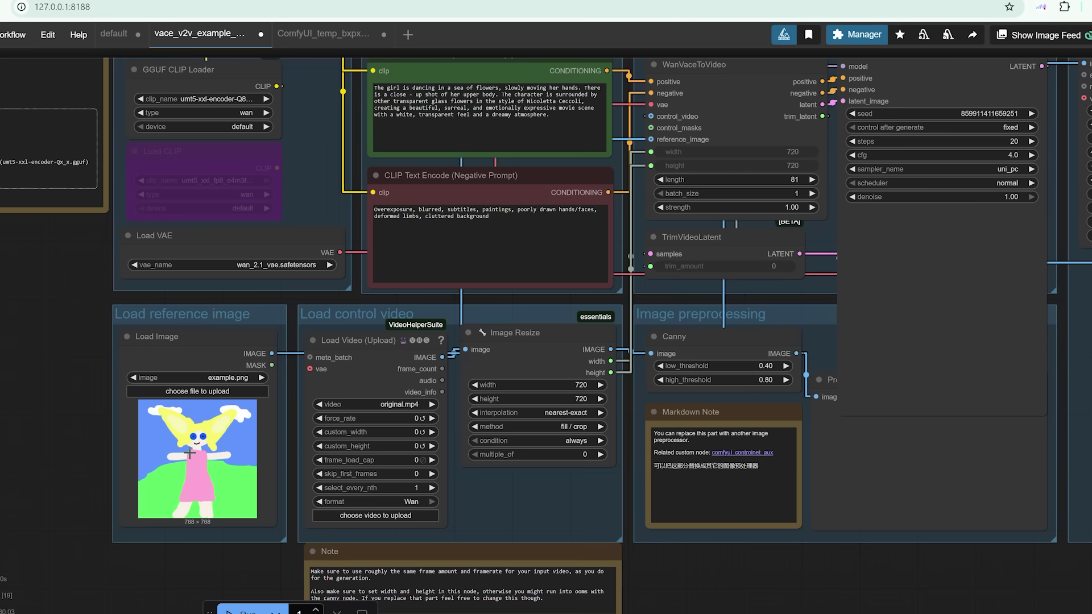
pyautogui.moveTo(718, 570); pyautogui.dragTo(679, 595)
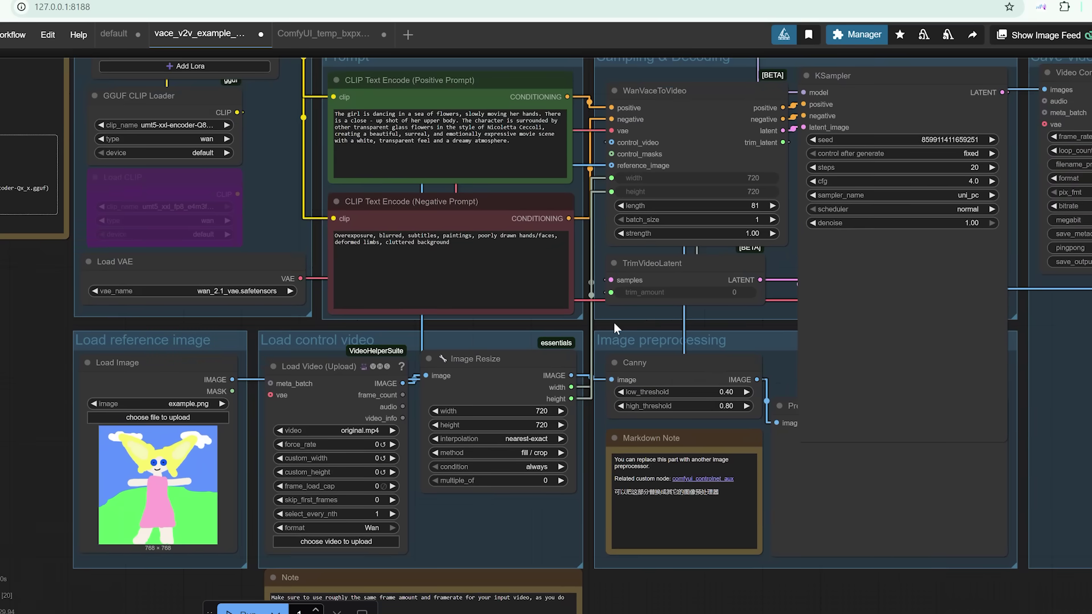
pyautogui.moveTo(614, 324); pyautogui.dragTo(624, 356)
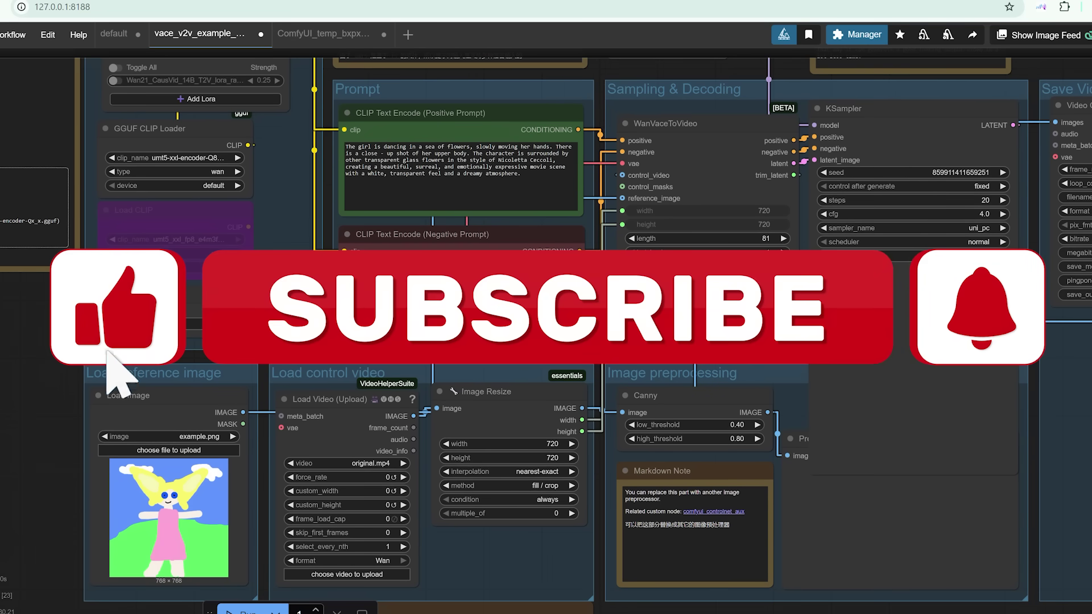
pyautogui.moveTo(29, 380); pyautogui.dragTo(177, 474)
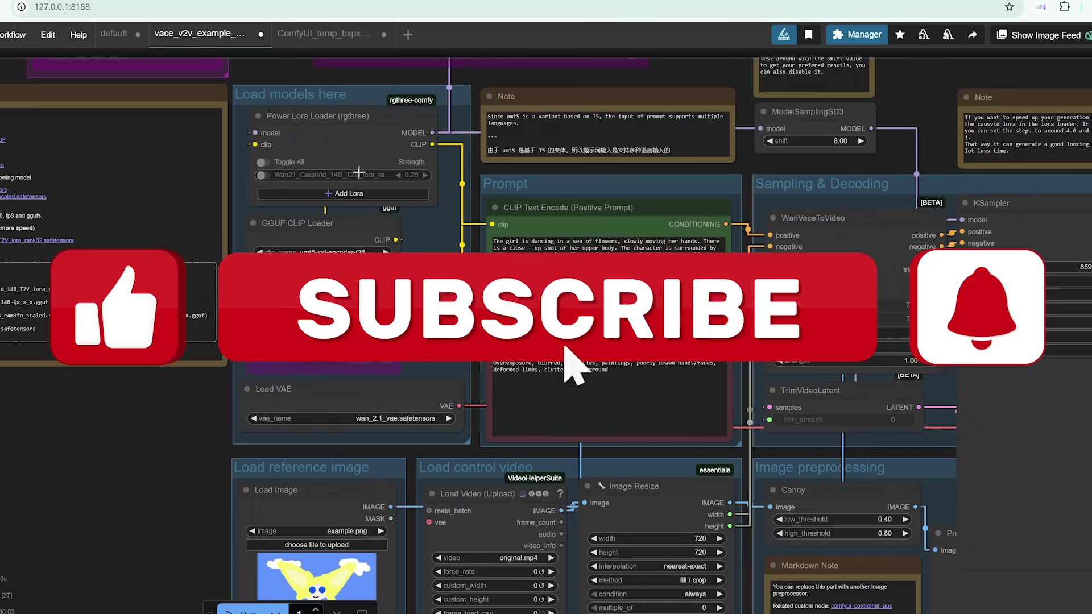
pyautogui.moveTo(100, 489); pyautogui.dragTo(244, 514)
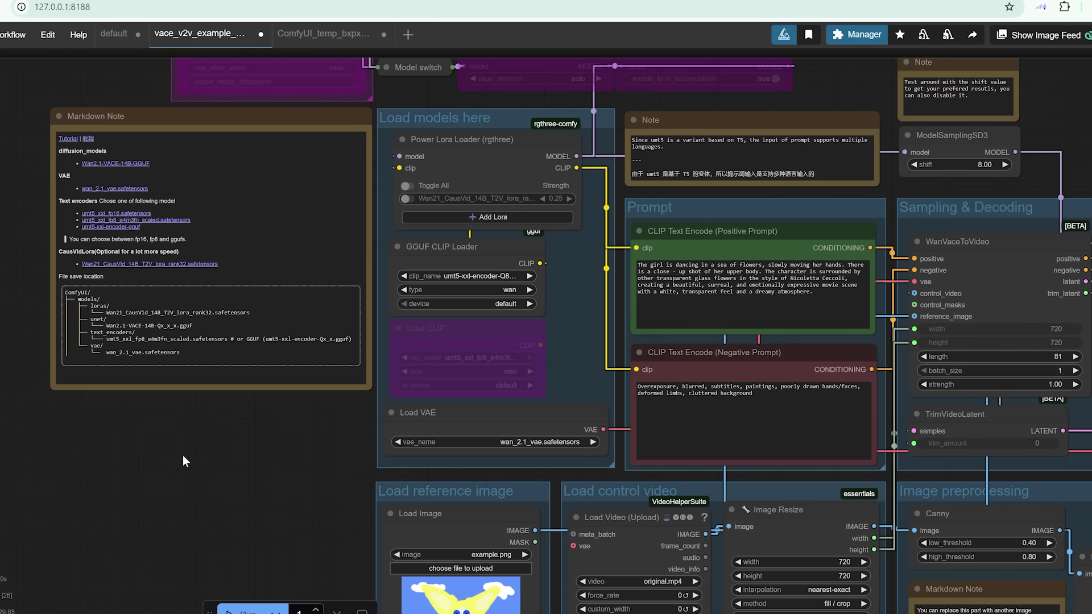
pyautogui.hscroll(5, 775, 333)
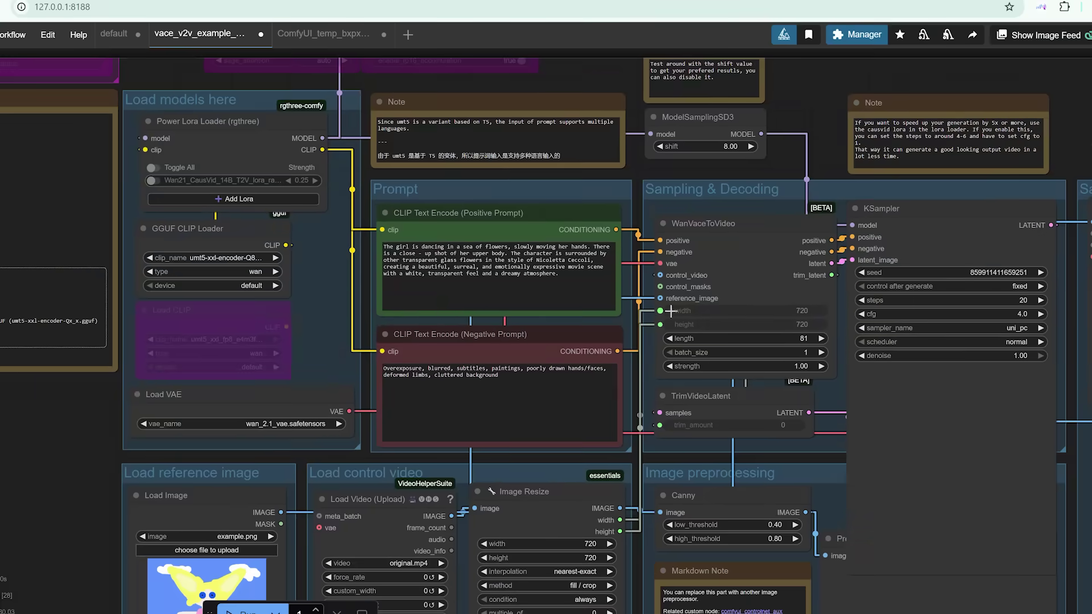
# - Set the WanVaceToVideo length to 41 frames
pyautogui.click(802, 339)
pyautogui.write('41')
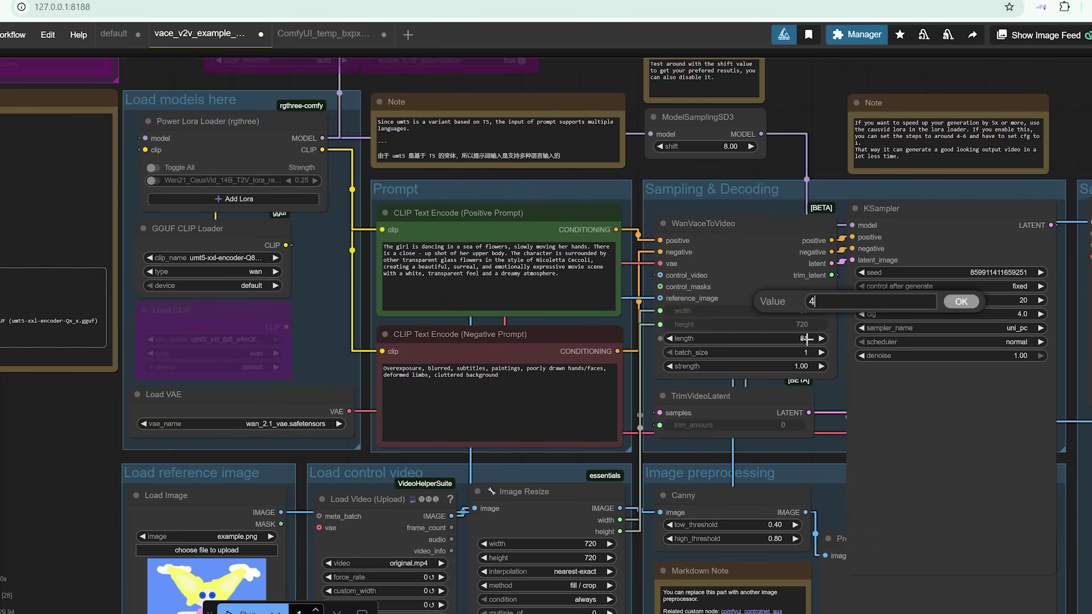
pyautogui.press('Return')
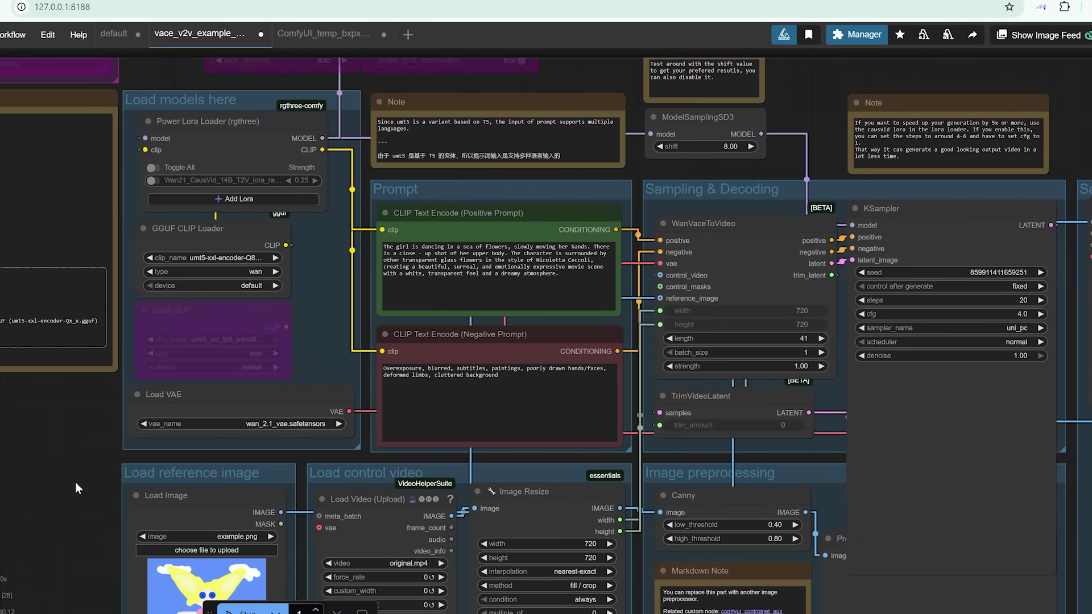
# - Set the Load Video (Upload) frame_load_cap to 41
pyautogui.moveTo(55, 454); pyautogui.dragTo(115, 359)
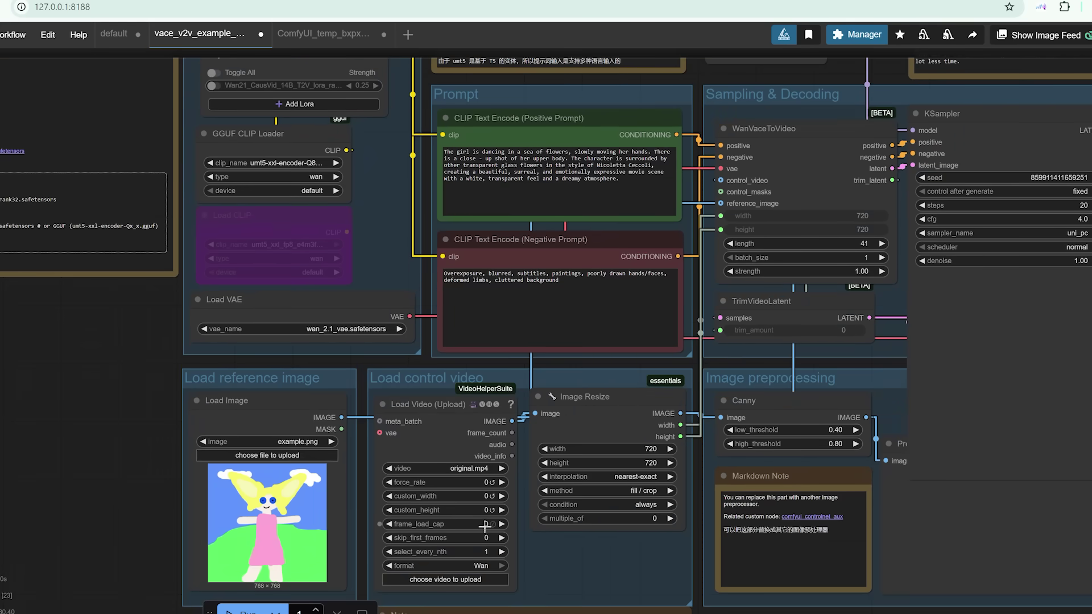
pyautogui.moveTo(109, 342); pyautogui.dragTo(136, 354)
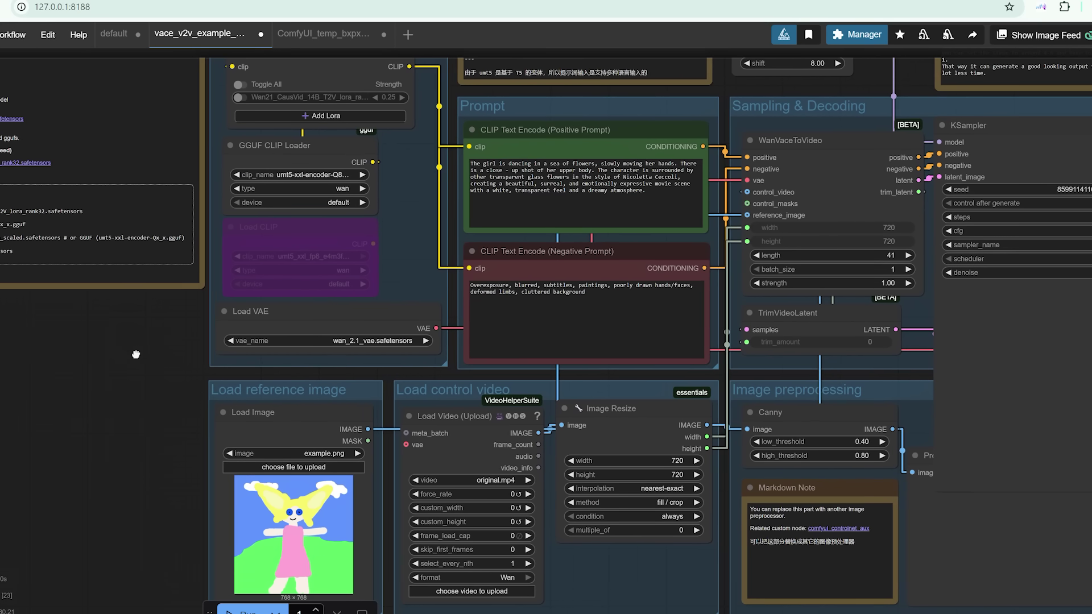
pyautogui.click(511, 536)
pyautogui.write('10')
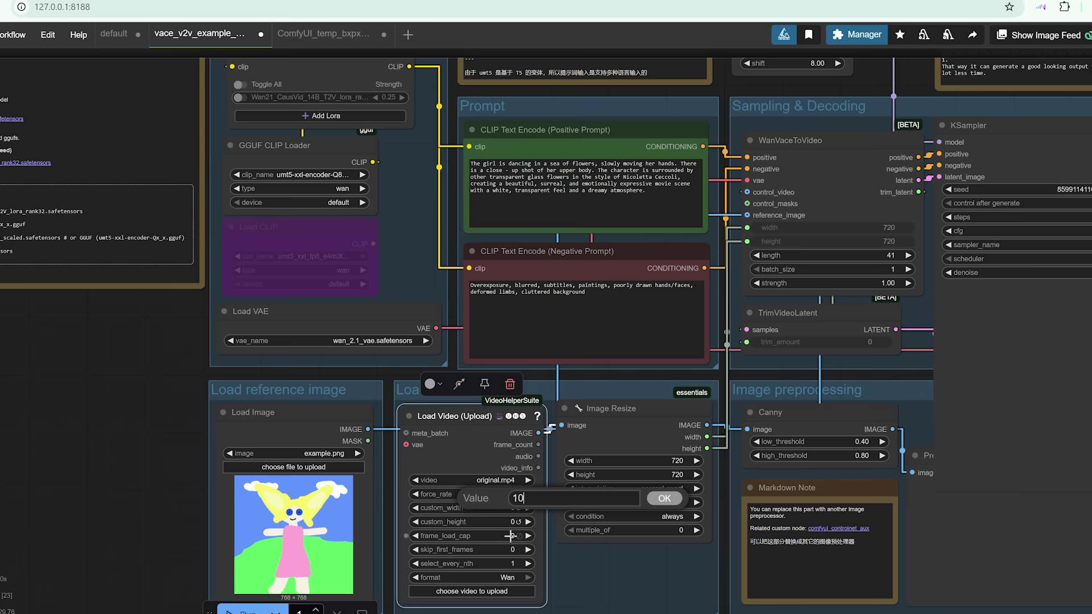
pyautogui.press('BackSpace')
pyautogui.press('BackSpace')
pyautogui.write('41')
pyautogui.press('Return')
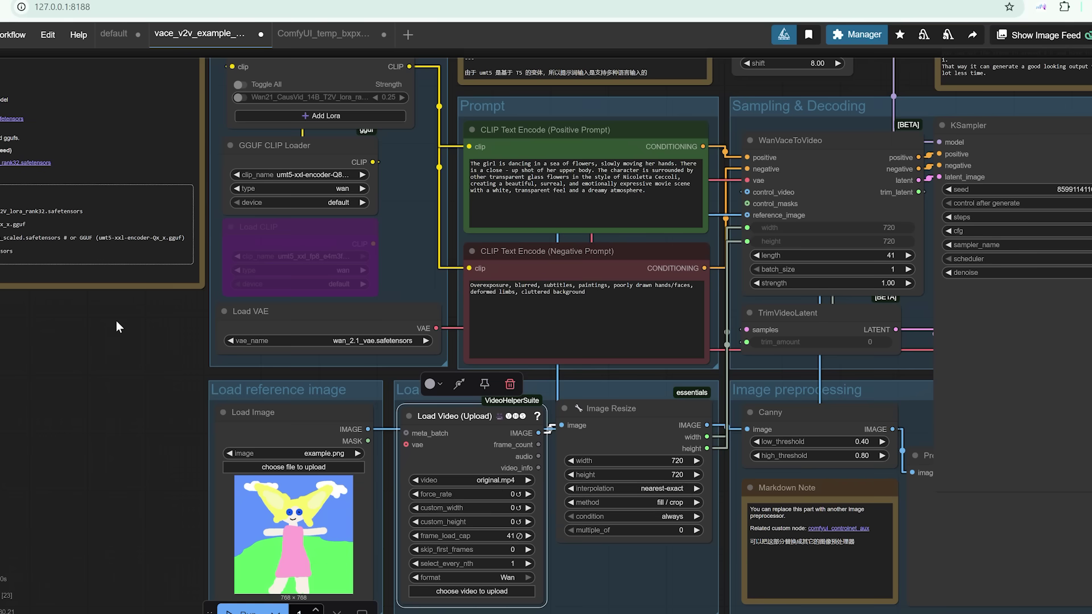
pyautogui.moveTo(116, 327); pyautogui.dragTo(236, 432)
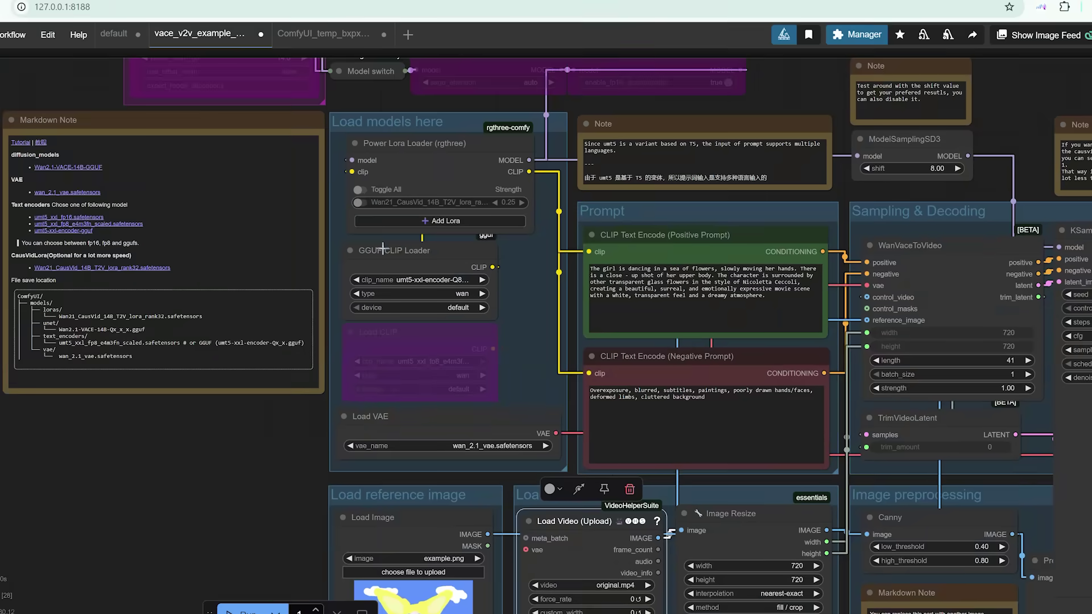
# - Enable the Power Lora Loader LoRA and select Wan21_CausVid_14B_T2V_lora_rank32 at strength 0.25
pyautogui.click(362, 190)
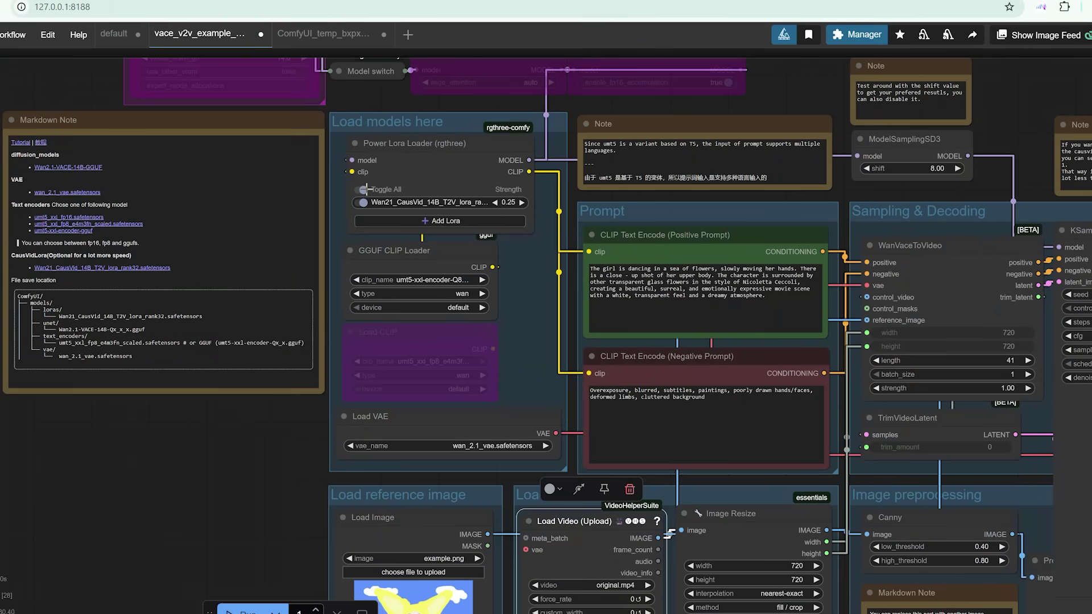
pyautogui.click(441, 202)
pyautogui.write('causv')
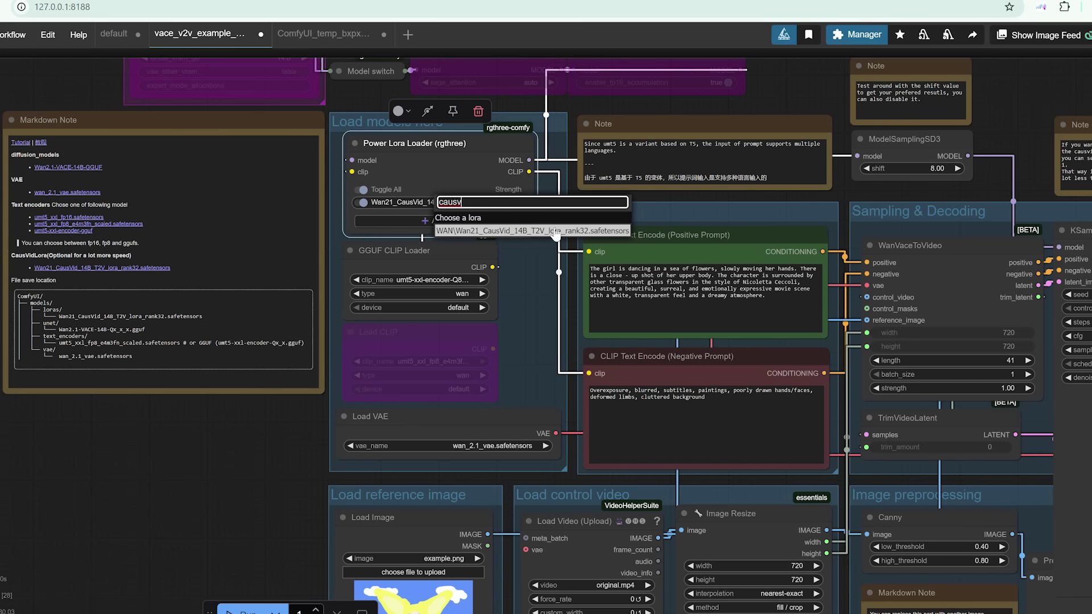
pyautogui.click(553, 230)
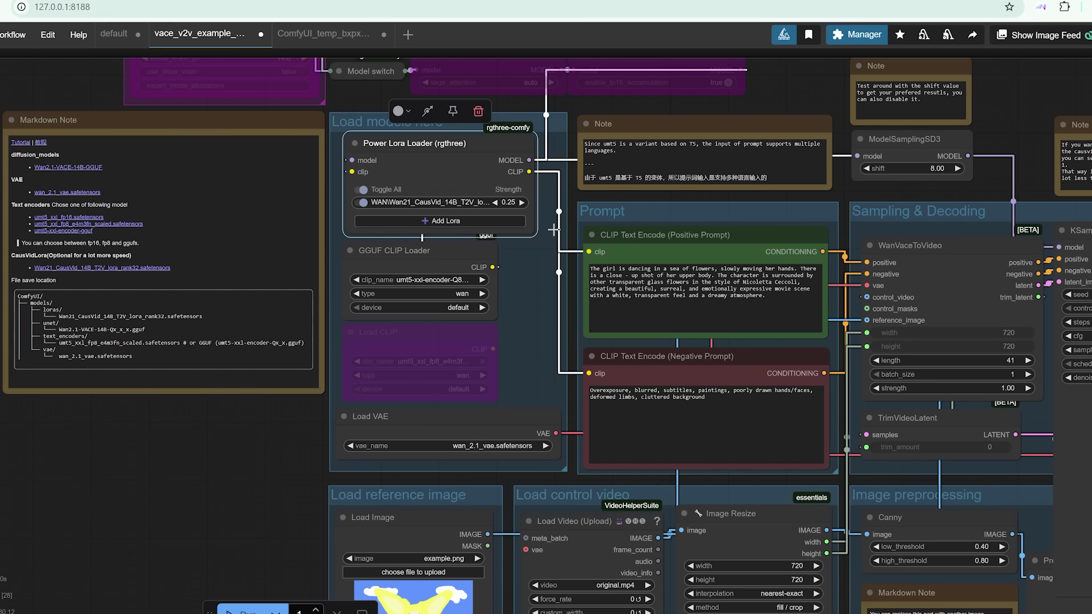
# - Check the model note's raw markdown, restore its rendered view, and survey the workflow
pyautogui.click(137, 255)
pyautogui.click(107, 421)
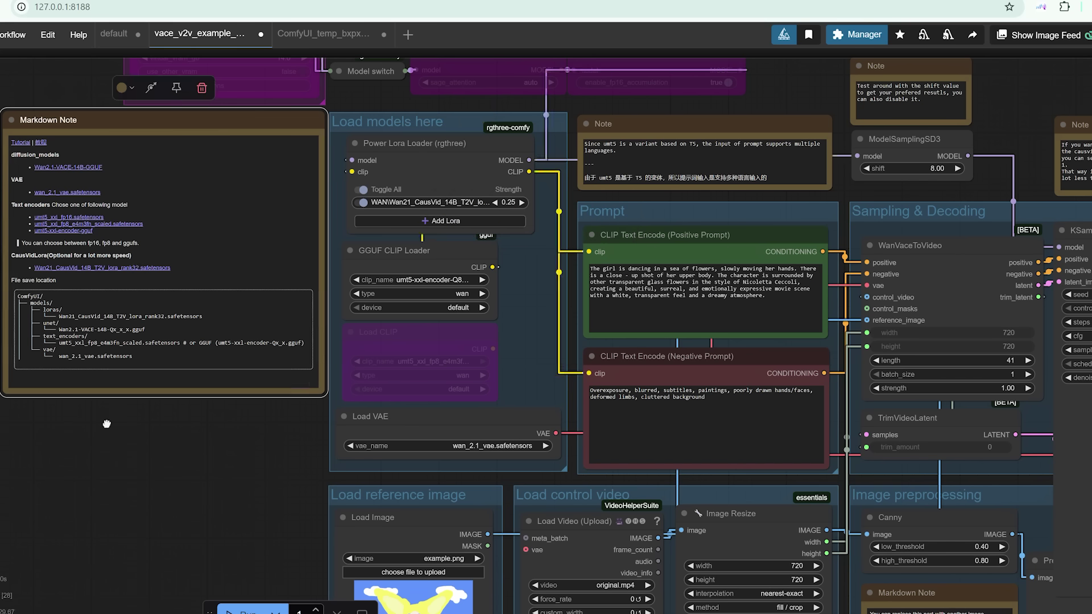
pyautogui.click(45, 257)
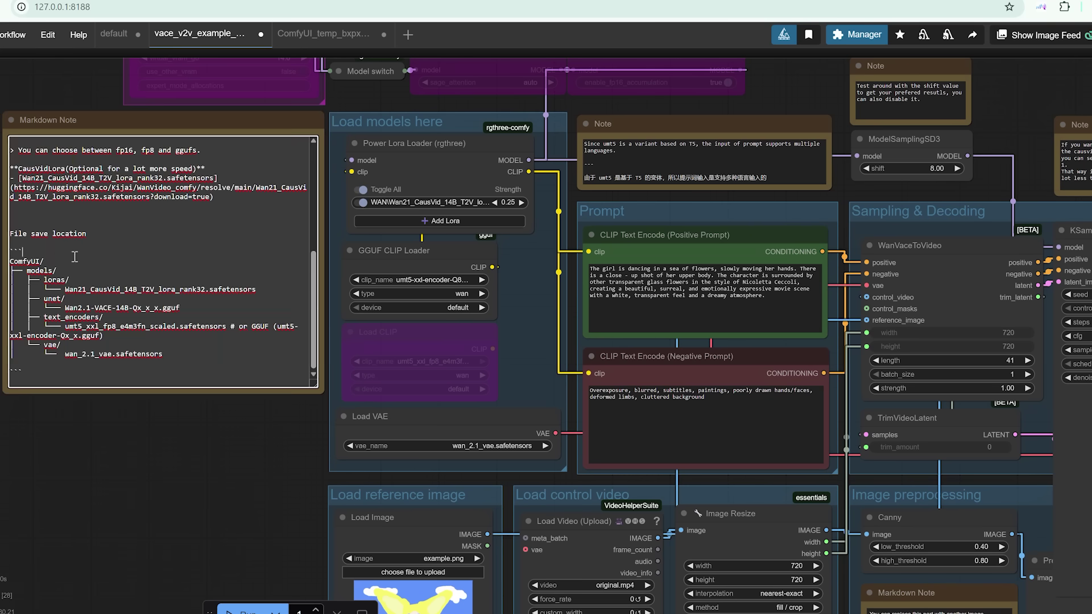
pyautogui.click(121, 438)
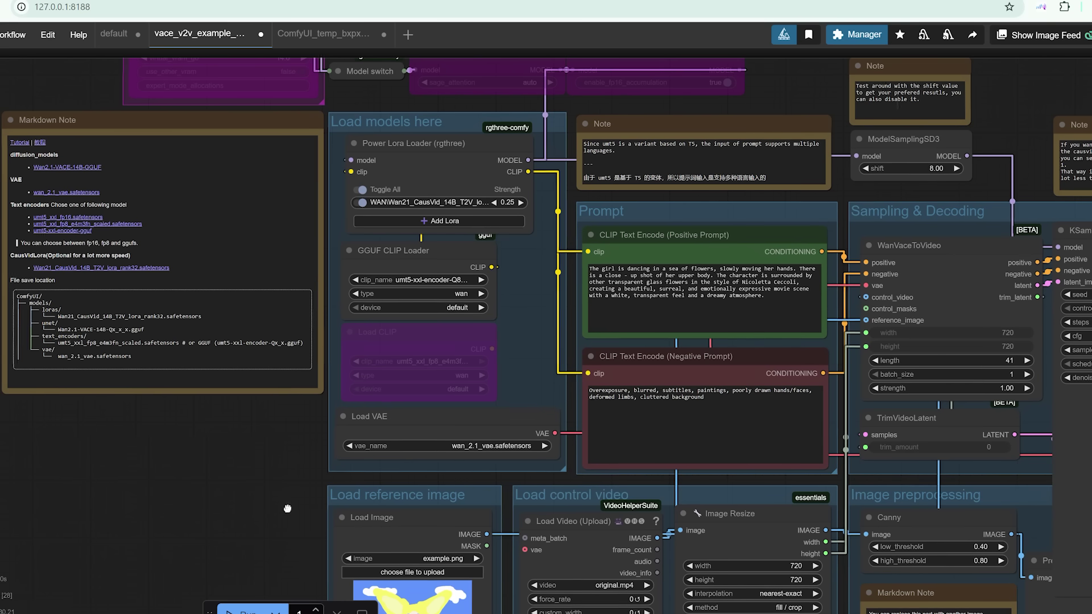
pyautogui.moveTo(288, 501); pyautogui.dragTo(227, 462)
pyautogui.scroll(-3, 226, 453)
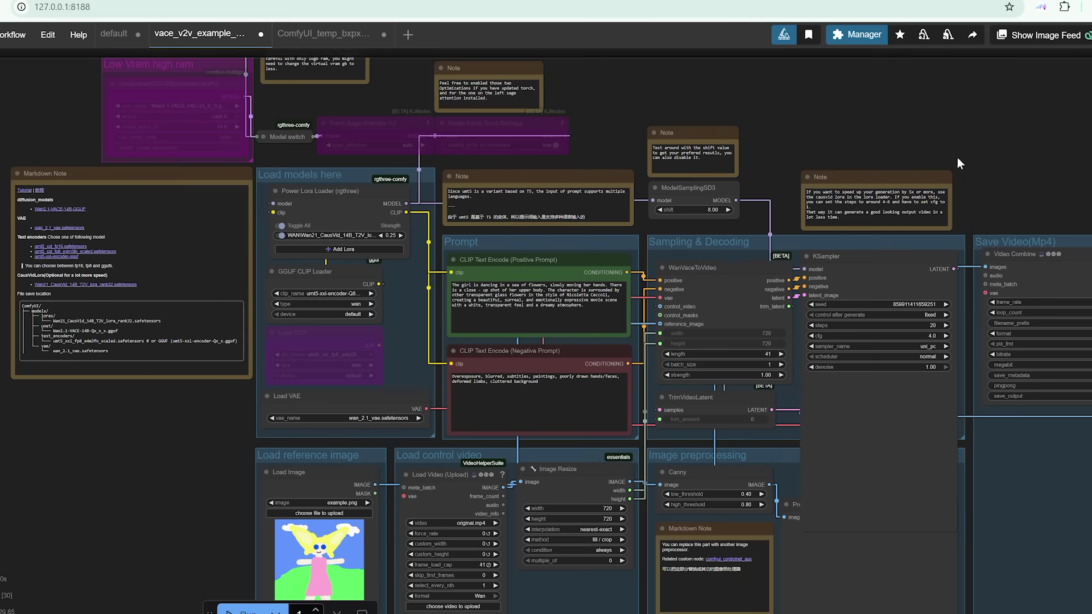
pyautogui.moveTo(1038, 191); pyautogui.dragTo(977, 107)
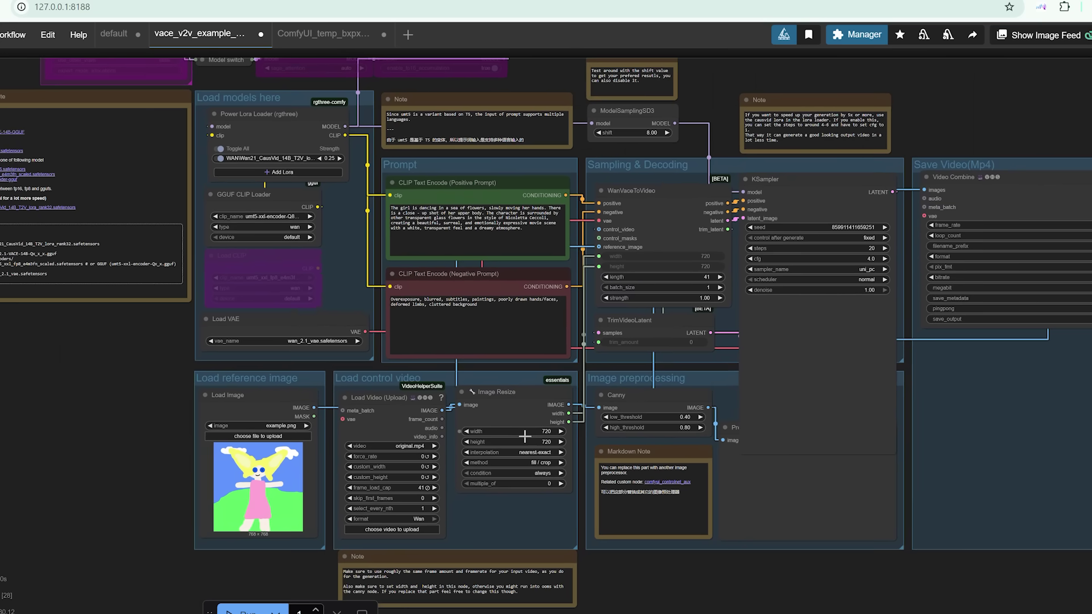
pyautogui.moveTo(663, 571); pyautogui.dragTo(645, 550)
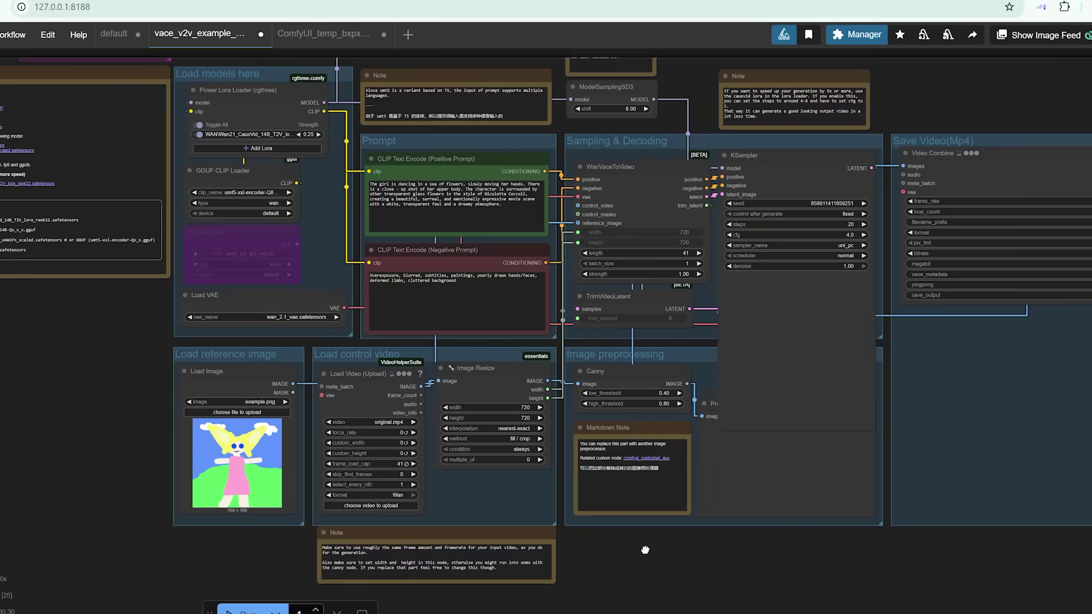
# - Add an OpenPose Pose node to the graph by searching 'open po'
pyautogui.doubleClick(608, 547)
pyautogui.write('open po')
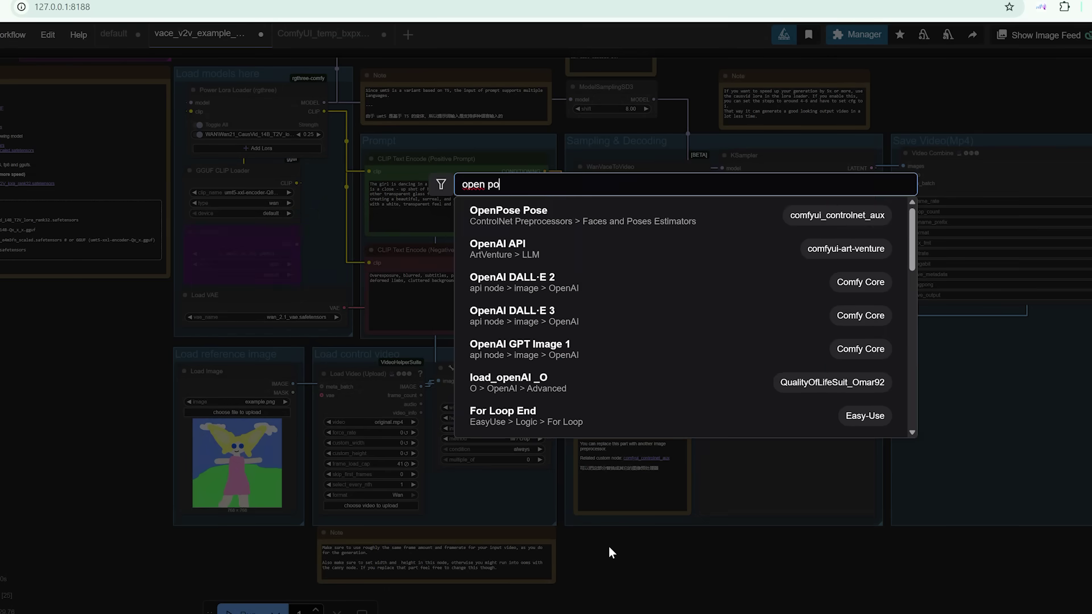
pyautogui.press('Return')
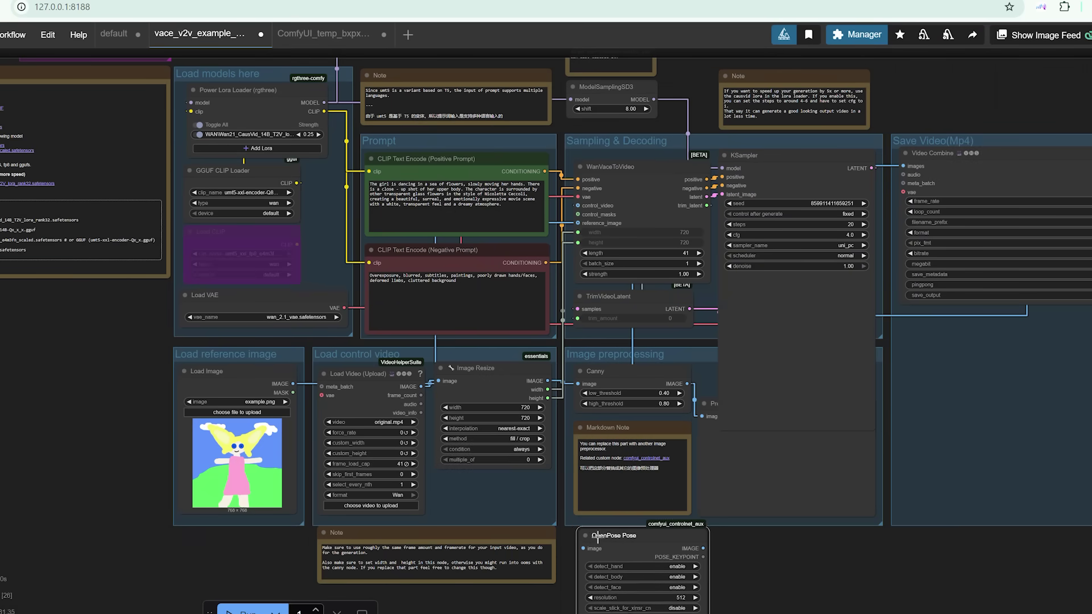
pyautogui.moveTo(595, 541); pyautogui.dragTo(591, 543)
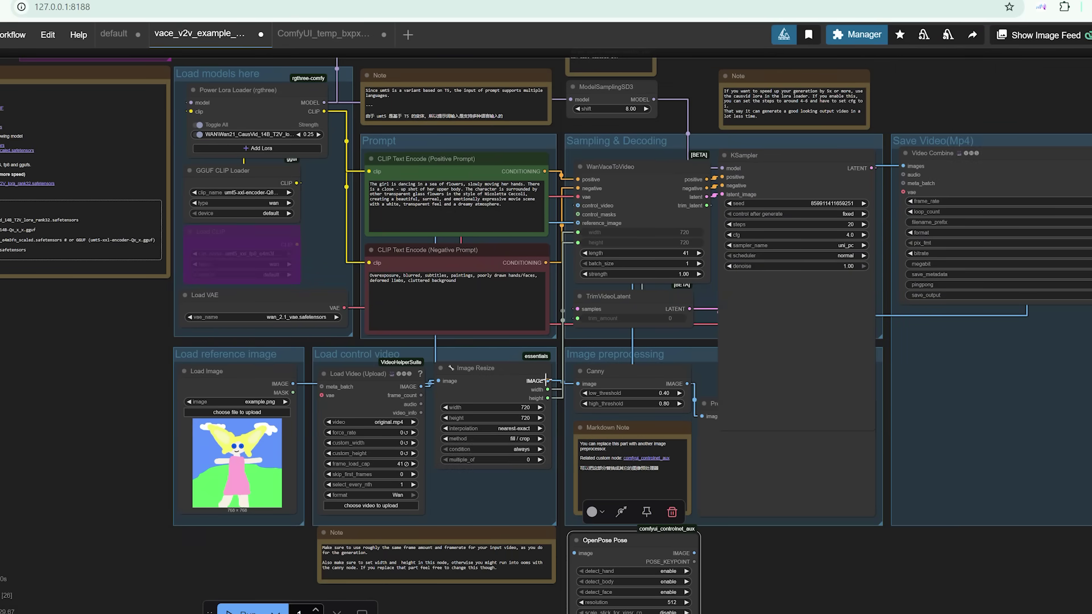
# - Feed Image Resize's IMAGE into OpenPose Pose and send its pose image to the preview instead of Canny
pyautogui.moveTo(548, 381); pyautogui.dragTo(574, 553)
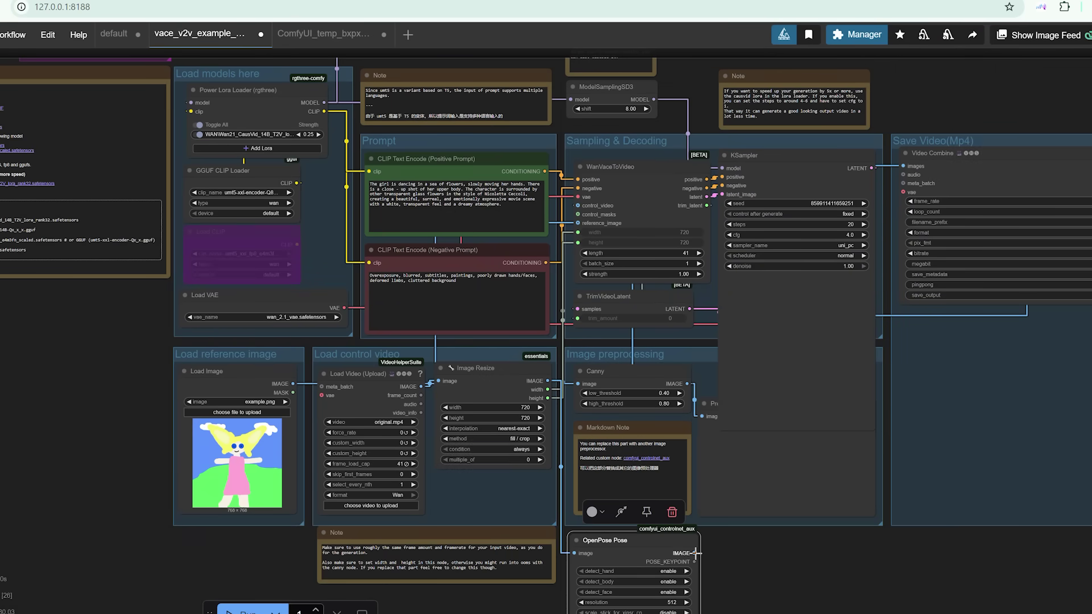
pyautogui.moveTo(701, 554)
pyautogui.mouseDown()
pyautogui.moveTo(654, 284)
pyautogui.moveTo(586, 208)
pyautogui.mouseUp()
pyautogui.moveTo(694, 552)
pyautogui.mouseDown()
pyautogui.moveTo(708, 406)
pyautogui.moveTo(713, 545)
pyautogui.mouseUp()
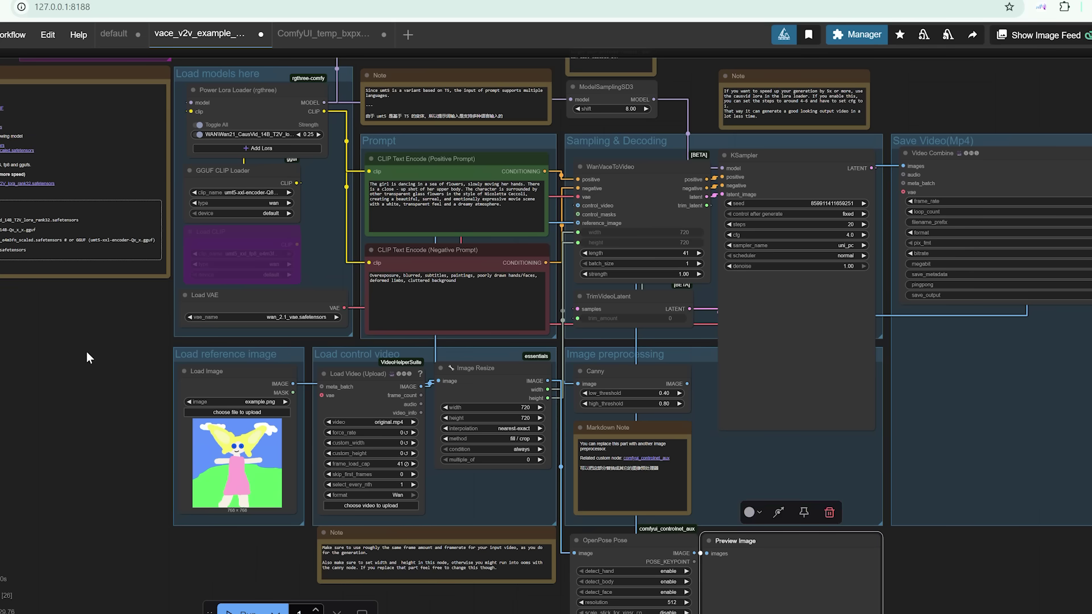
pyautogui.moveTo(87, 352); pyautogui.dragTo(124, 372)
pyautogui.scroll(-1, 124, 373)
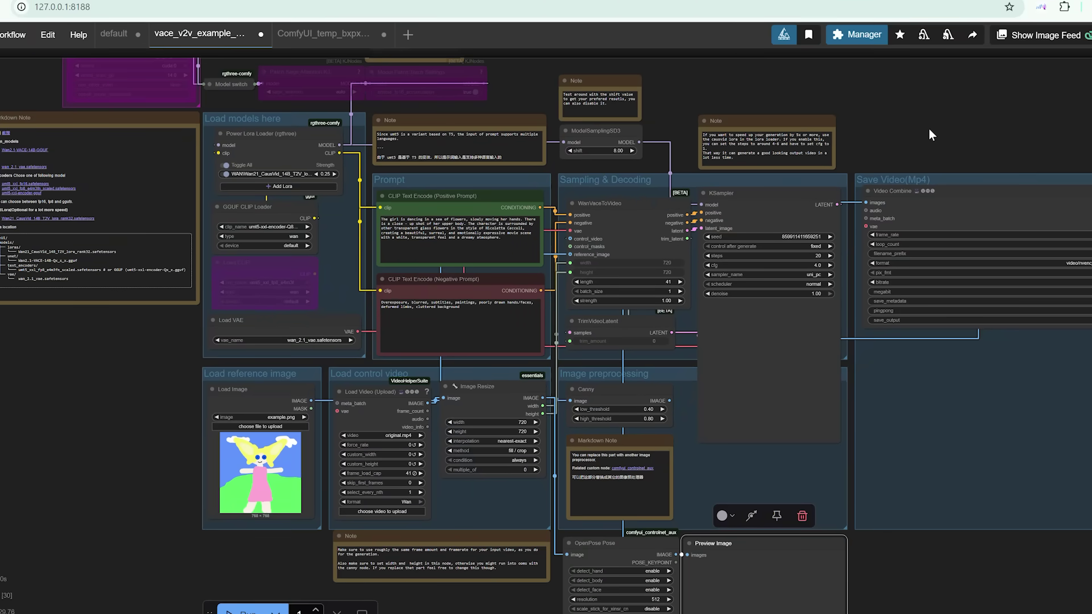
pyautogui.moveTo(914, 126); pyautogui.dragTo(931, 155)
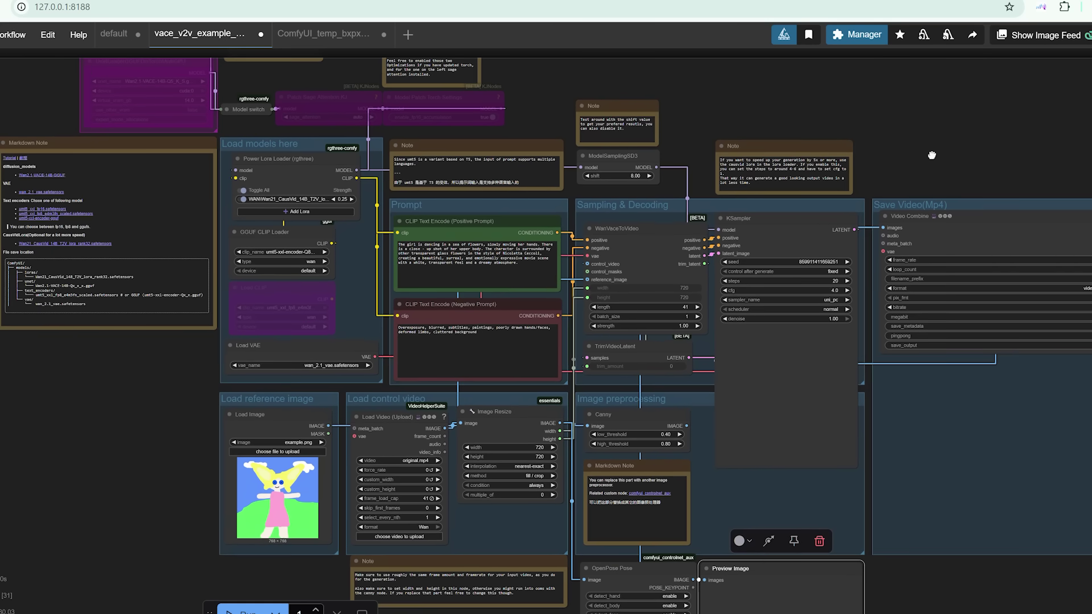